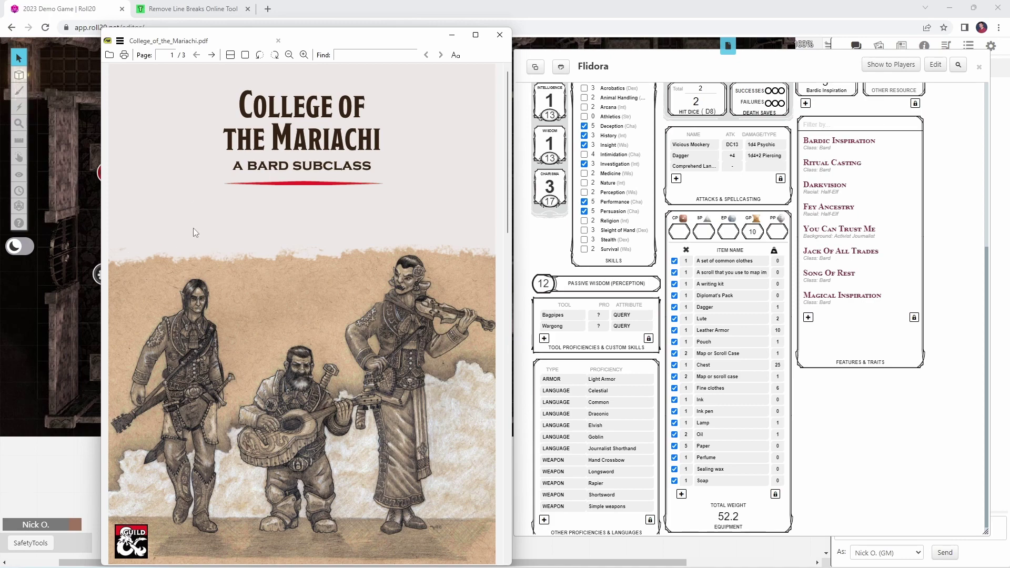
Review the College of the Mariachi PDF and add a Features & Traits entry named Grito to the character sheet.
scroll(194, 228, "down", 2)
scroll(194, 228, "down", 8)
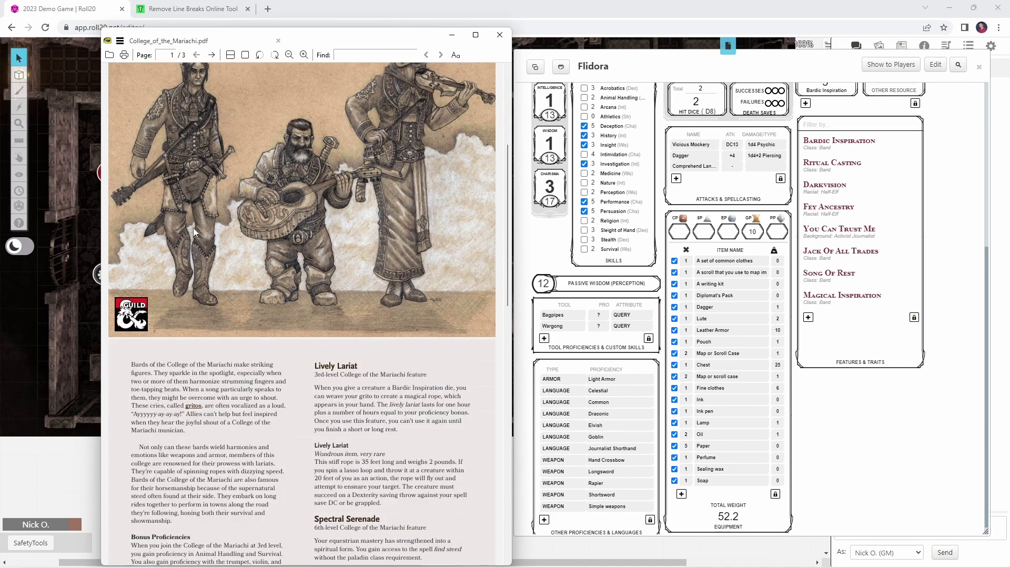
scroll(194, 229, "down", 3)
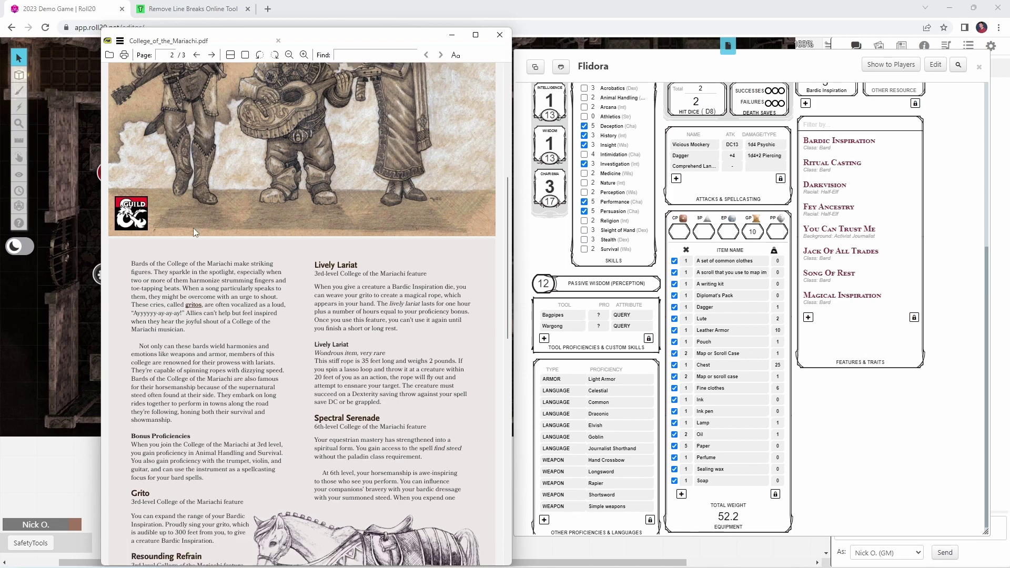
scroll(194, 228, "down", 2)
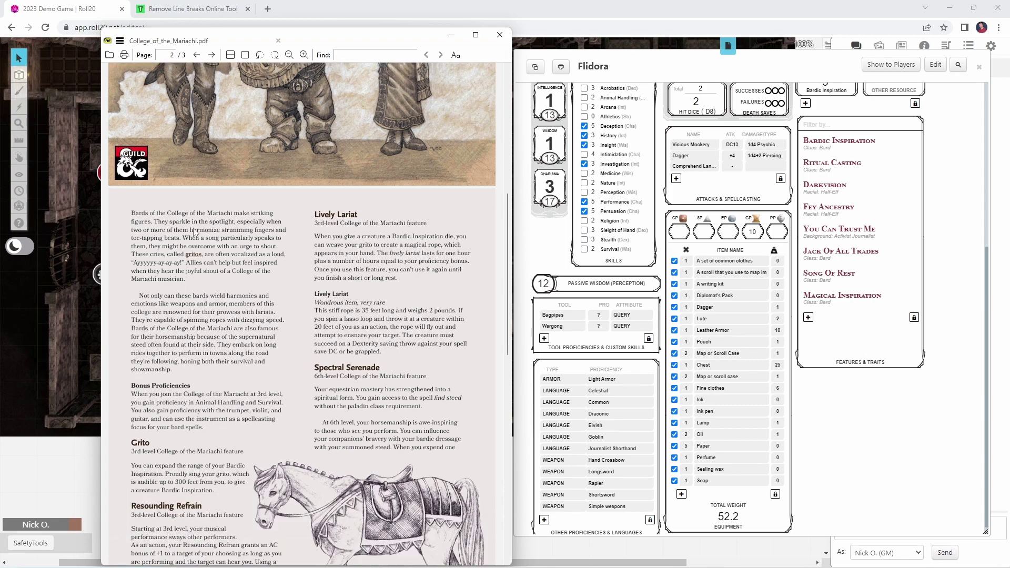
scroll(193, 232, "down", 1)
scroll(194, 232, "down", 4)
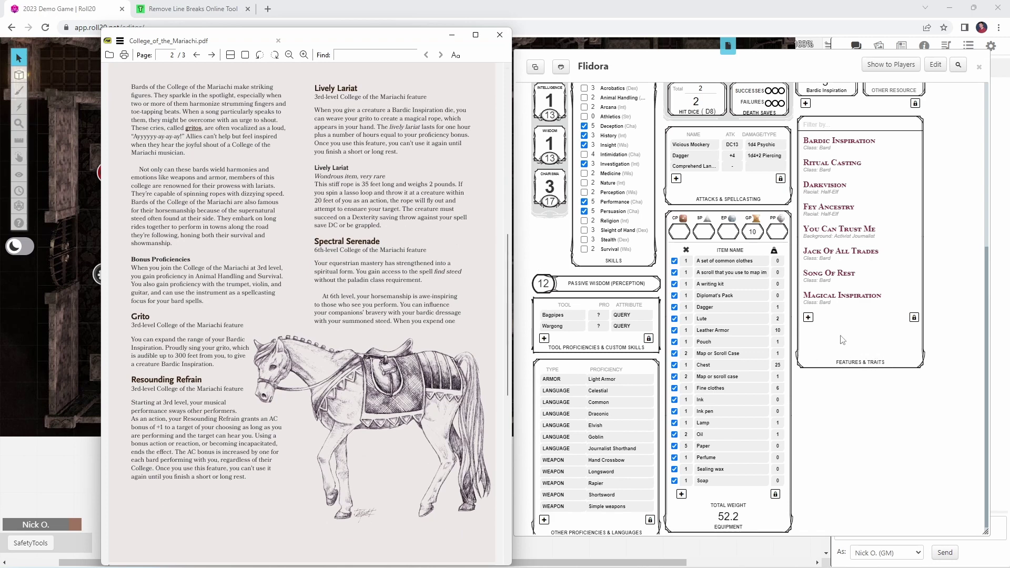
left_click(808, 317)
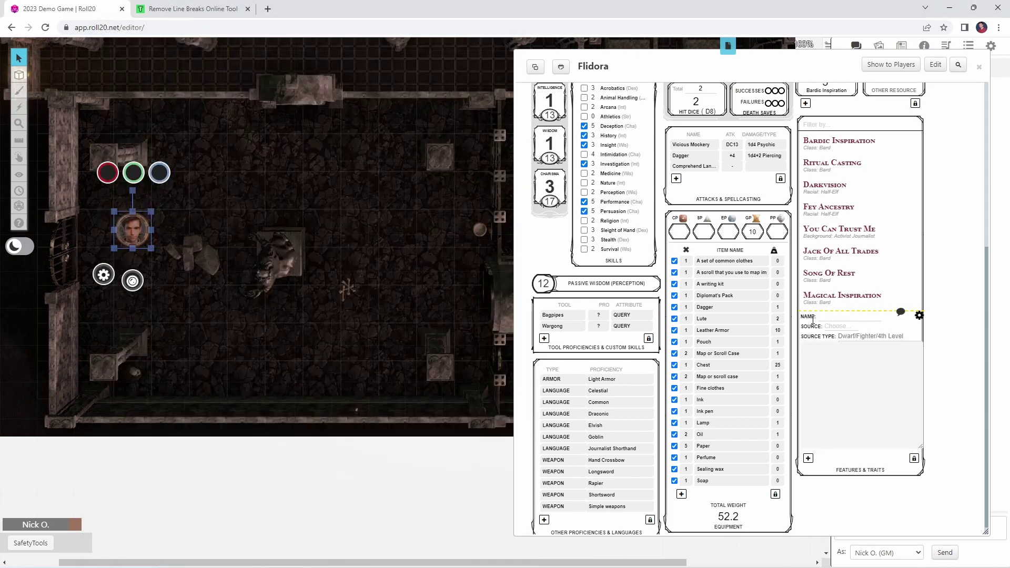
left_click(863, 319)
key("alt+Tab")
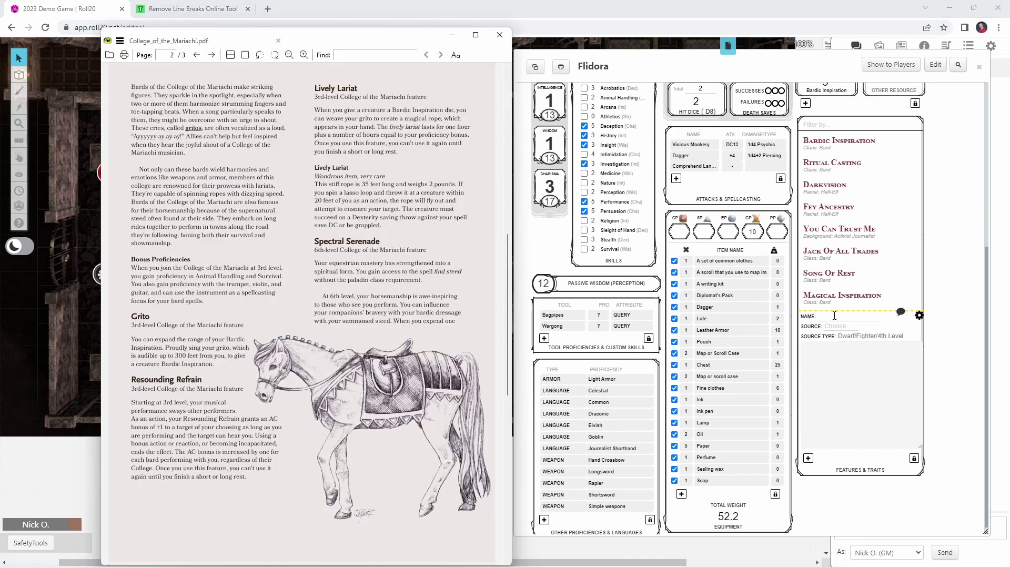
left_click(834, 315)
type("Grito")
Set the Grito entry's source to Class and its source type to "Bard 3rd level feature".
left_click(837, 326)
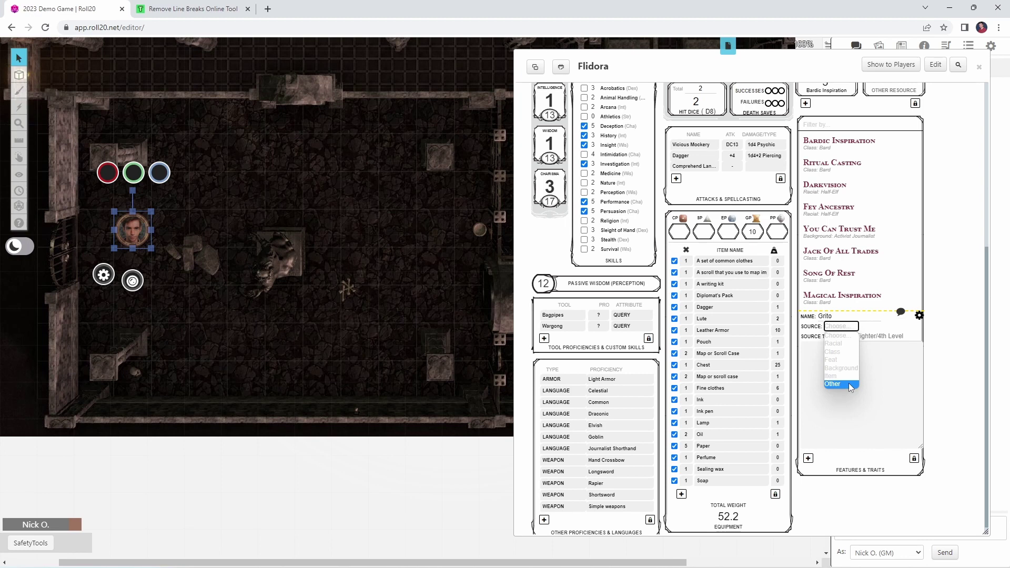
left_click(845, 352)
left_click(858, 338)
type("Bard")
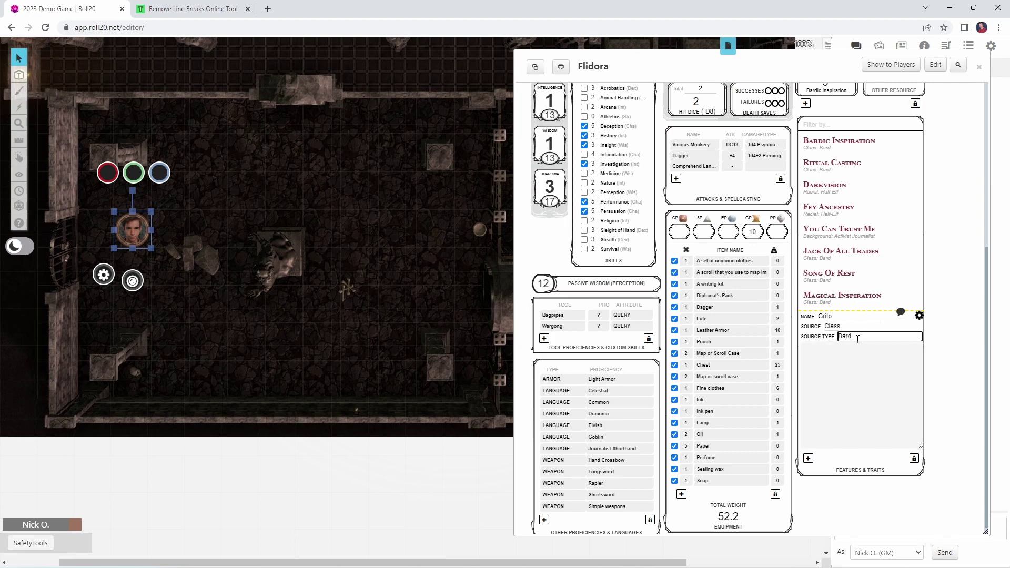
type(" 3r")
type("d level ")
type("feature")
Copy the Grito description paragraph from the PDF into the Grito entry's description.
key("alt+Tab")
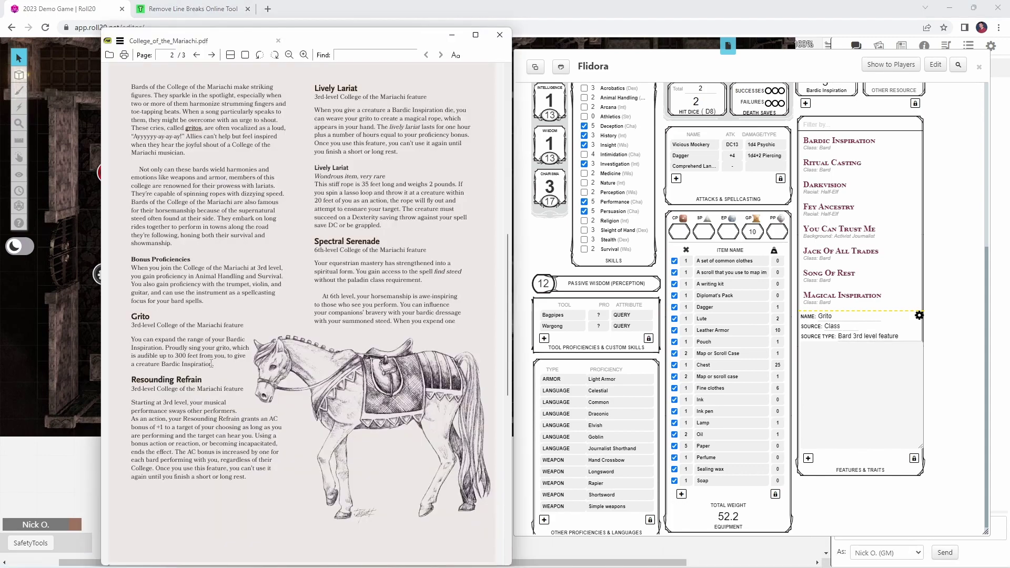
left_click_drag(215, 364, 169, 340)
key("ctrl+c")
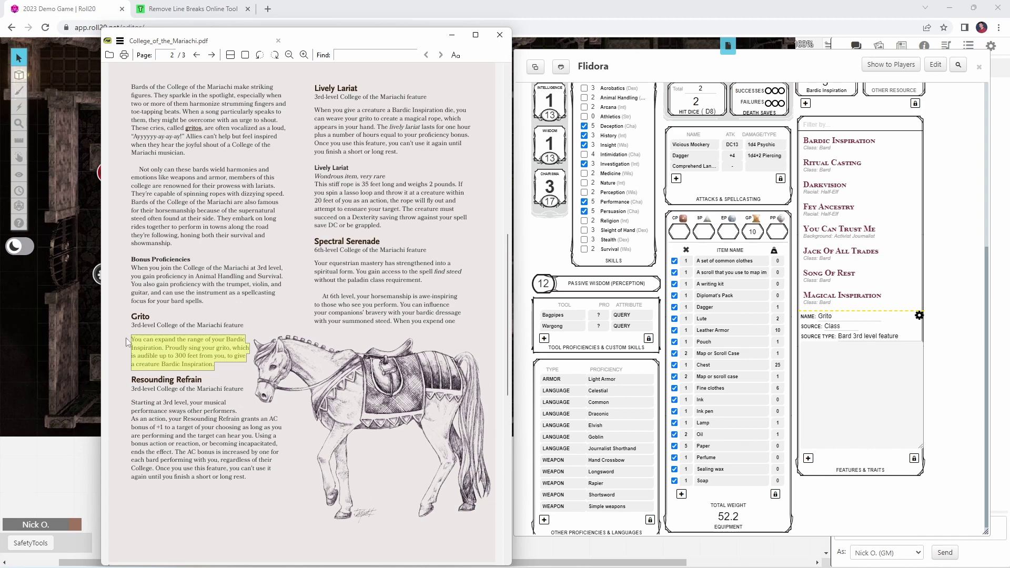
left_click(849, 357)
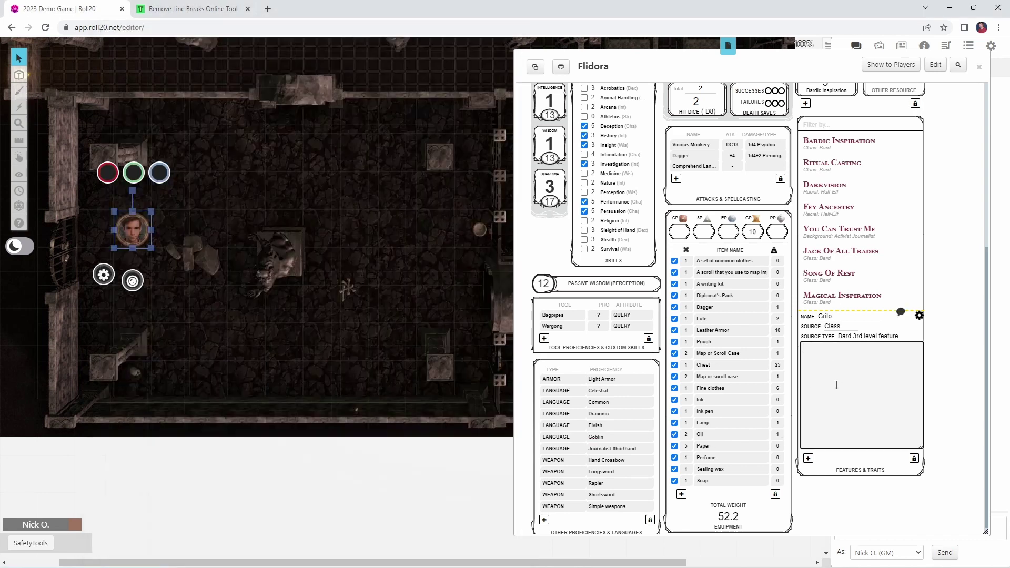
key("ctrl+v")
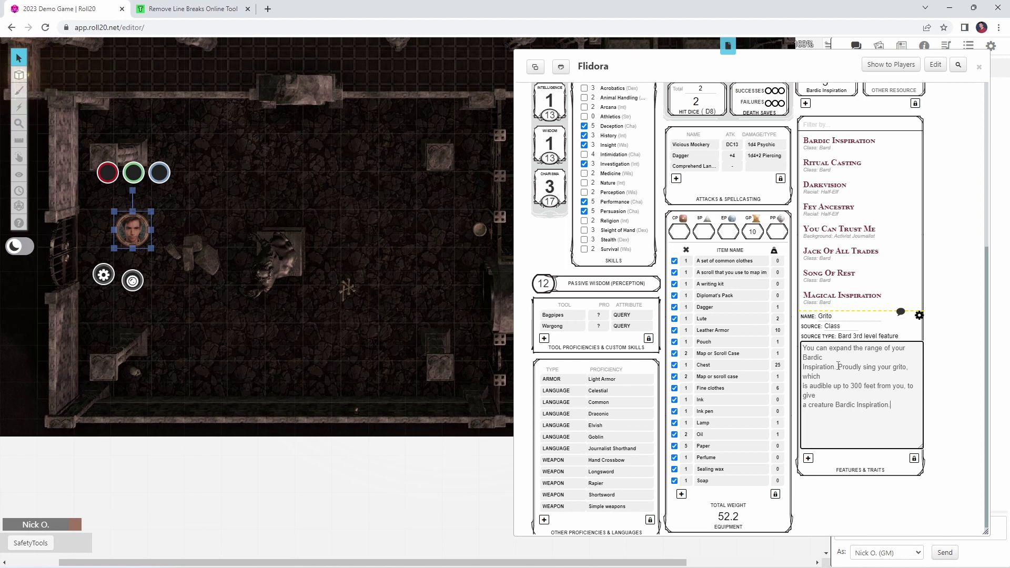
Cut the Grito description into the textfixer.com Remove Line Breaks tool and strip its line breaks.
left_click_drag(902, 411, 802, 347)
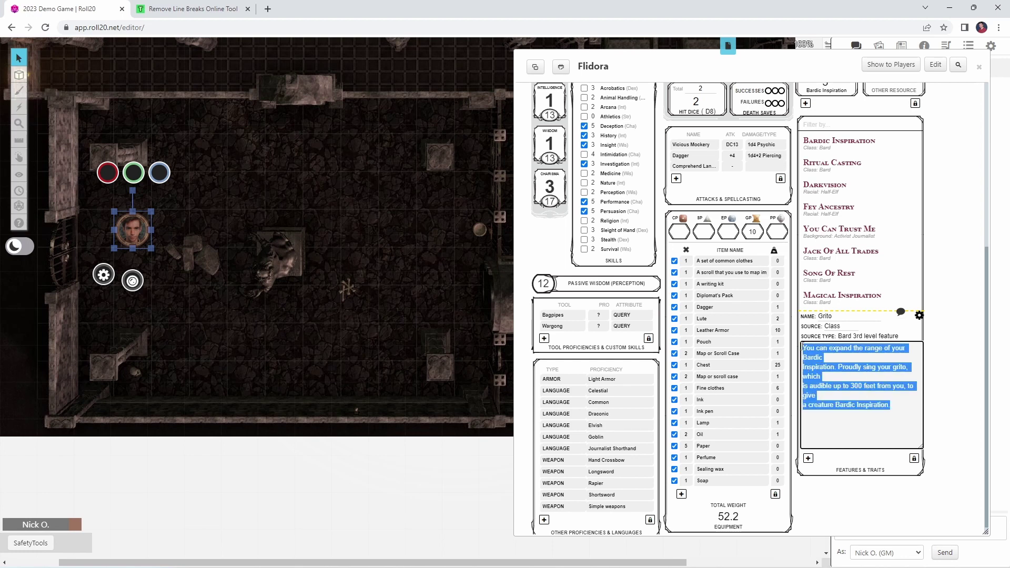
key("ctrl+x")
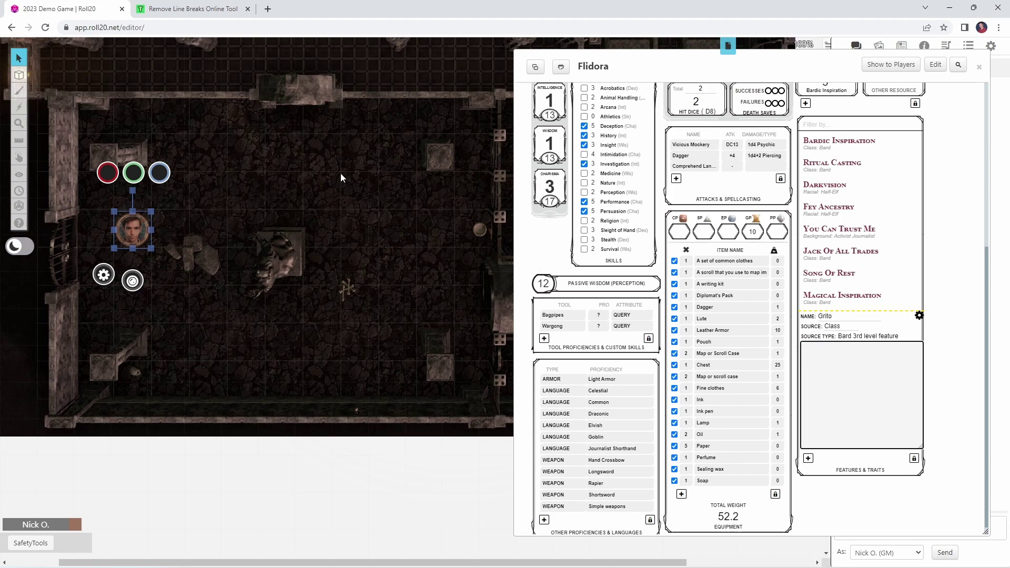
left_click(194, 9)
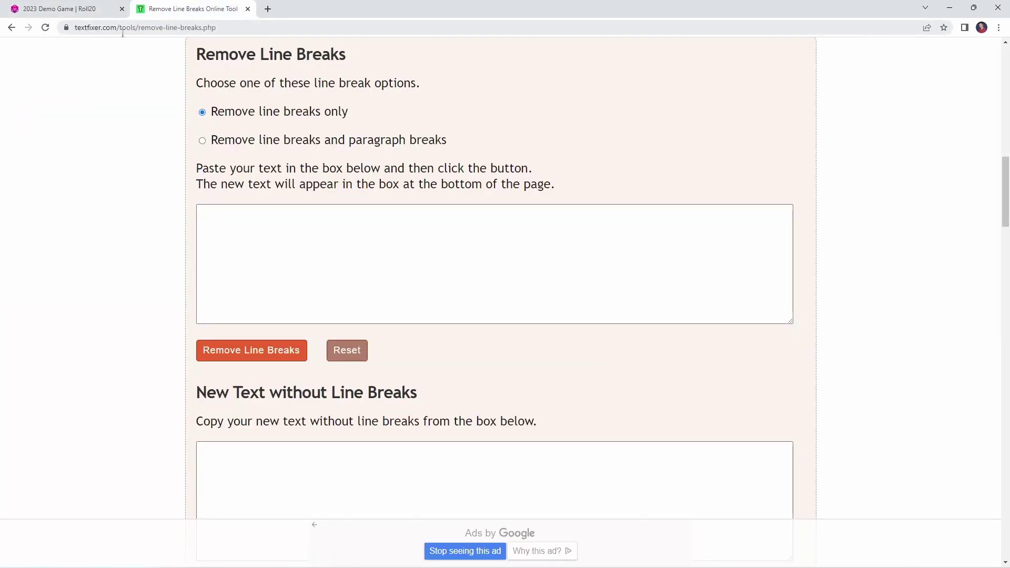
left_click(257, 217)
key("ctrl+v")
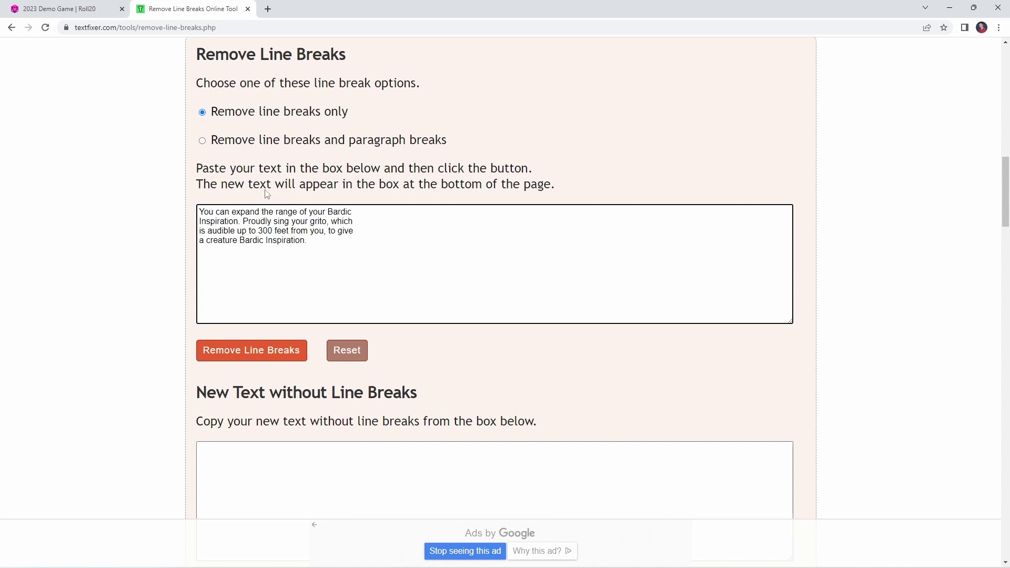
left_click(289, 350)
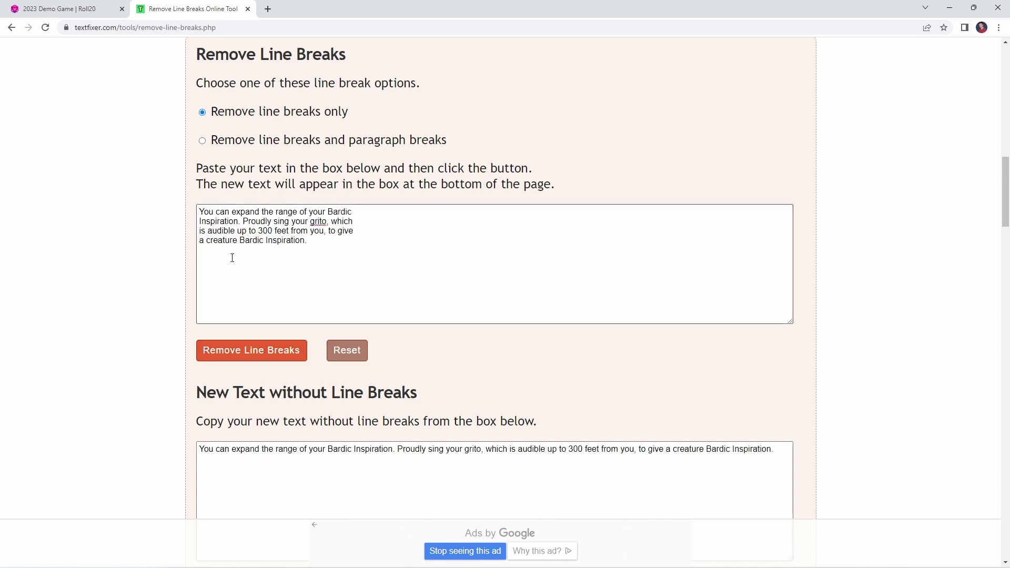
Copy the cleaned text back into Grito's description in Roll20 and finish editing the entry.
scroll(231, 252, "down", 2)
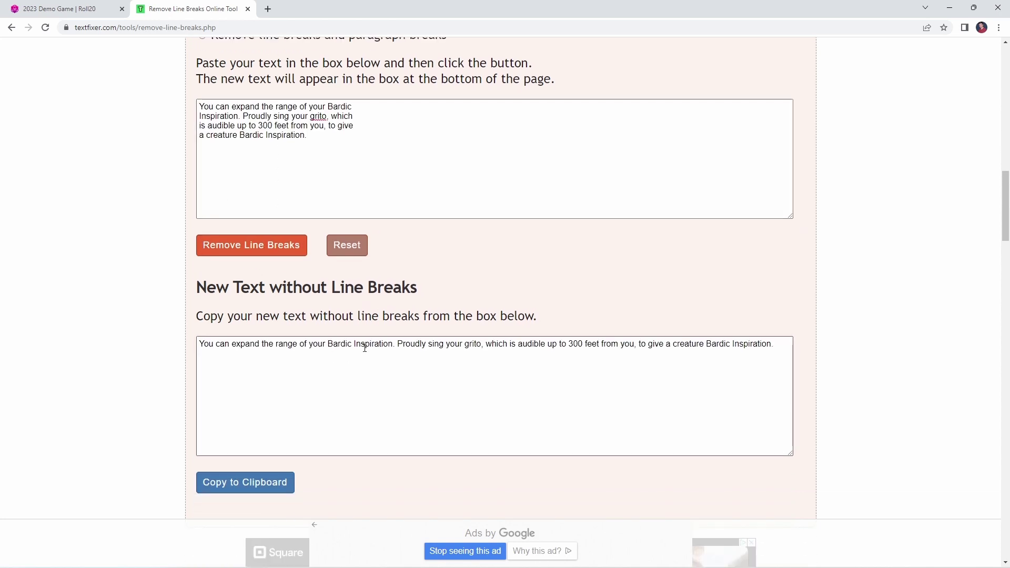
left_click(269, 488)
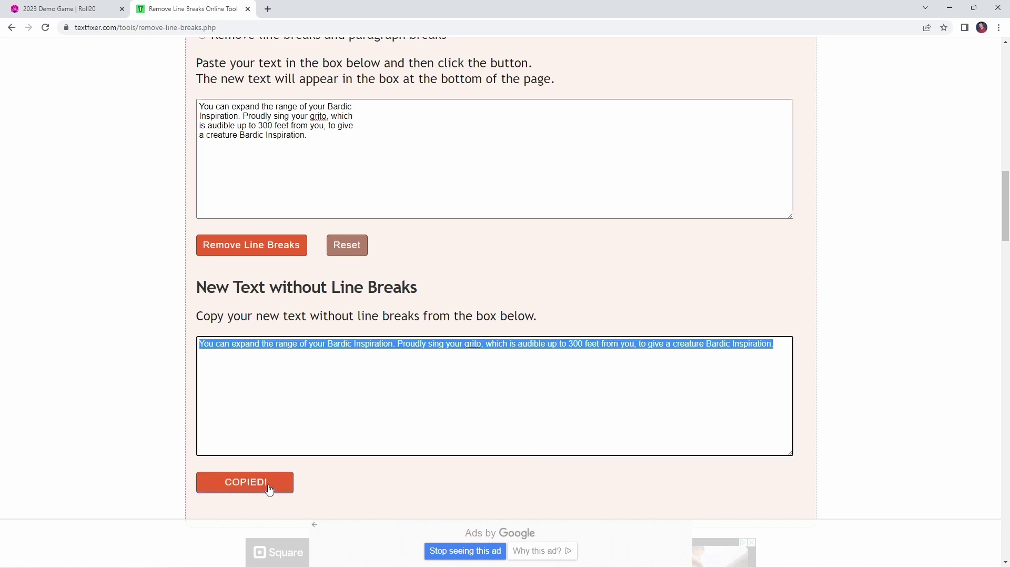
left_click(59, 9)
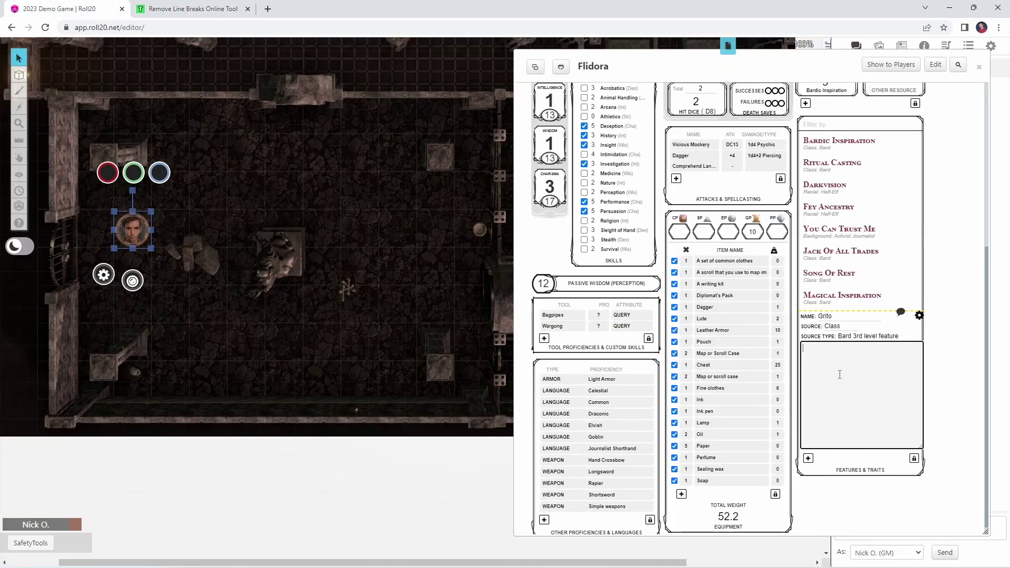
key("ctrl+v")
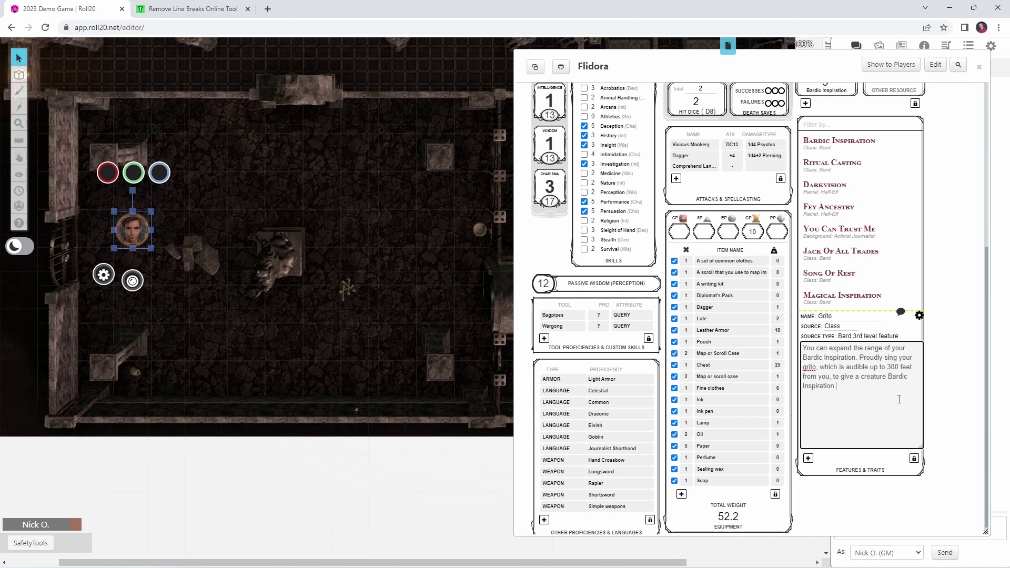
left_click(919, 315)
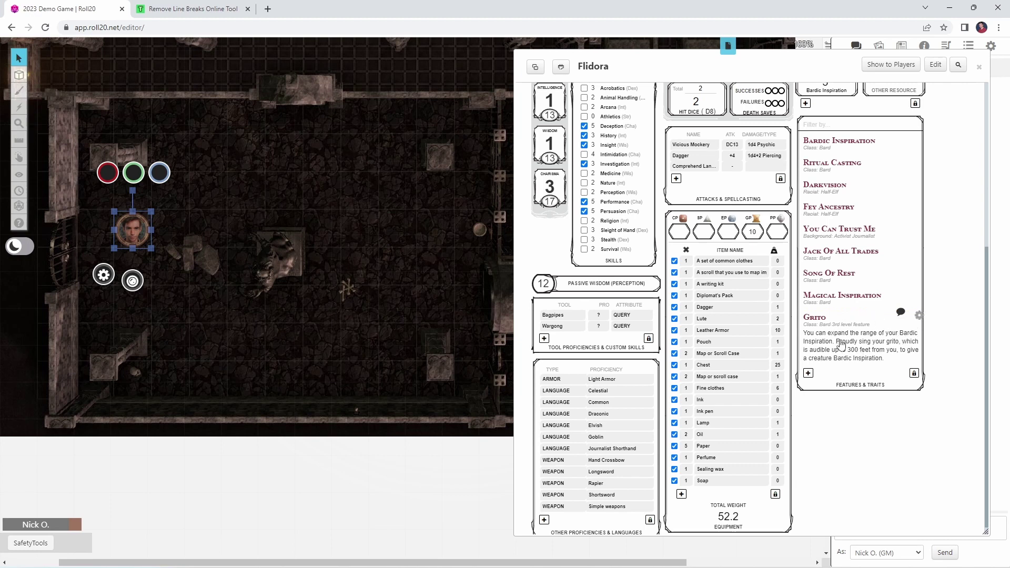
Share the Grito feature to the game chat from the repositioned sheet and check its edit fields.
left_click_drag(691, 65, 455, 53)
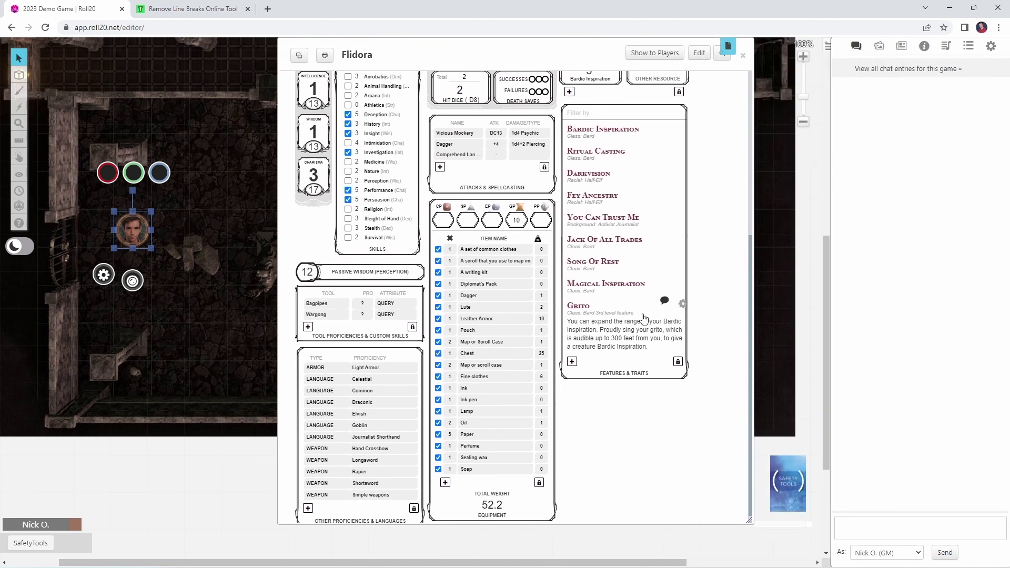
left_click(581, 311)
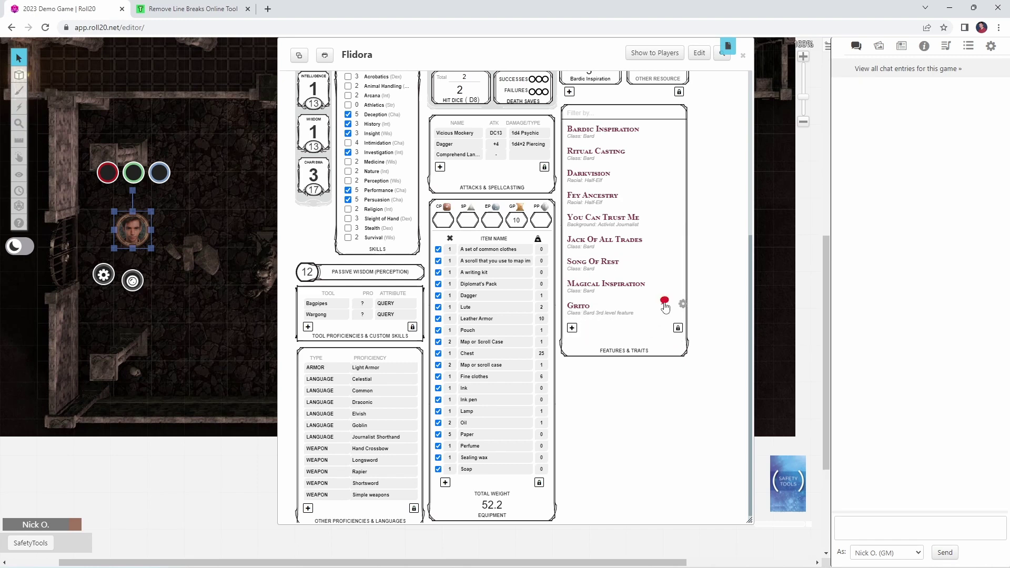
left_click(664, 302)
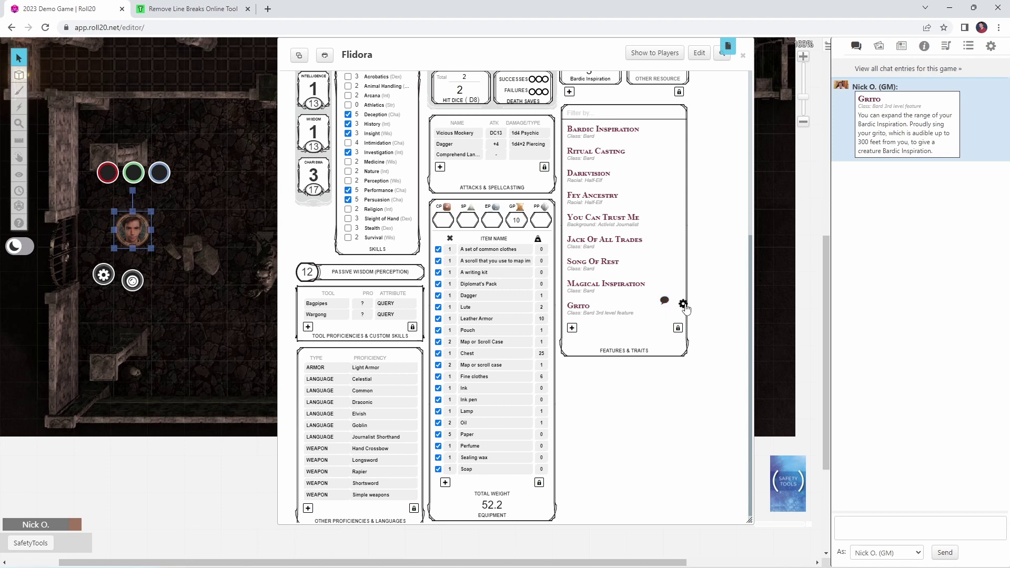
left_click(684, 305)
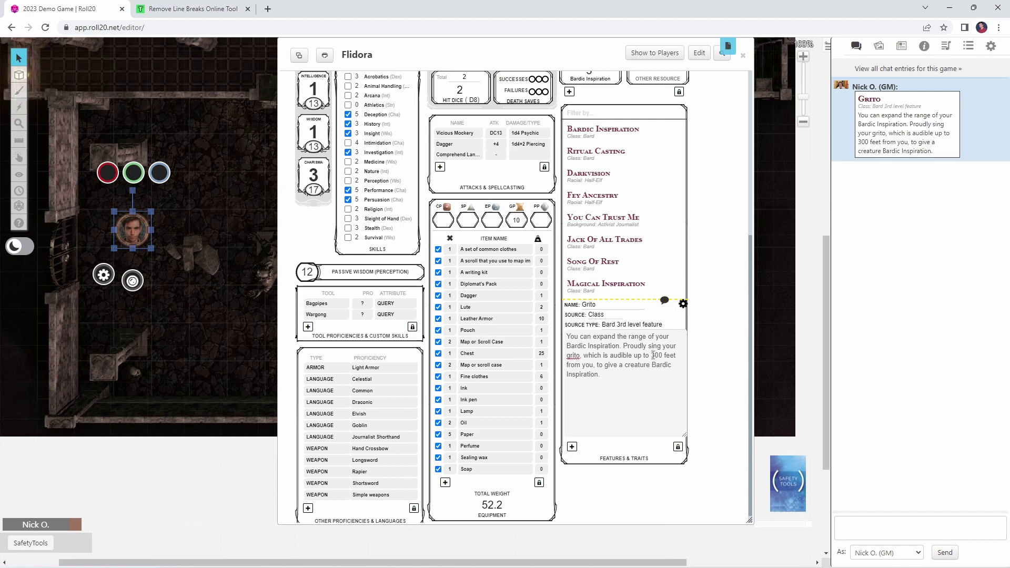
left_click(707, 342)
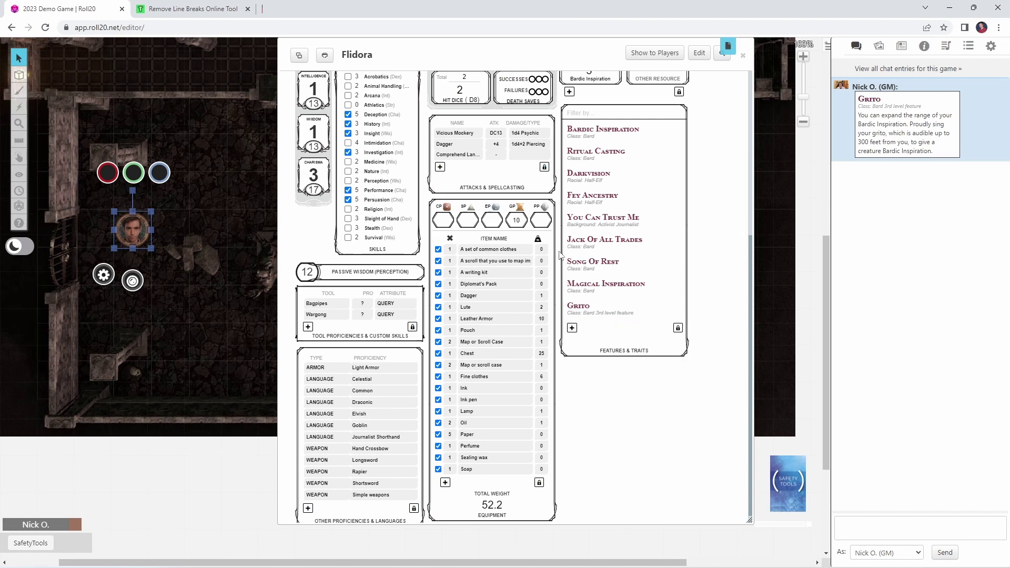
Add an Art Forger entry with source Feat, source type "4th level feat", and the copied forger's kit, painter's tools and jeweler's tools proficiency description.
left_click(572, 329)
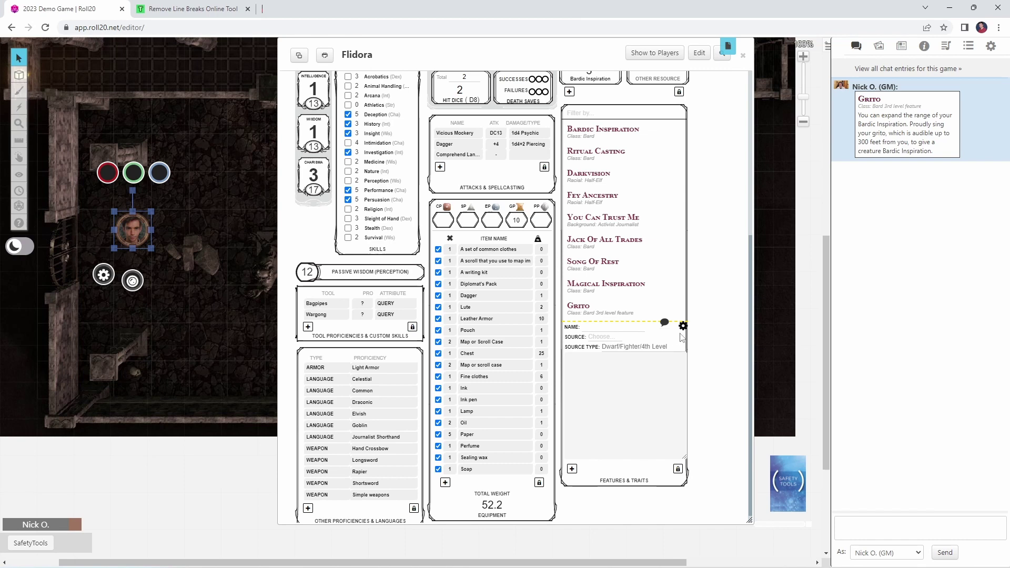
left_click(605, 337)
left_click(600, 372)
left_click(602, 327)
type("Art Forger")
left_click(616, 347)
type("4th level fe")
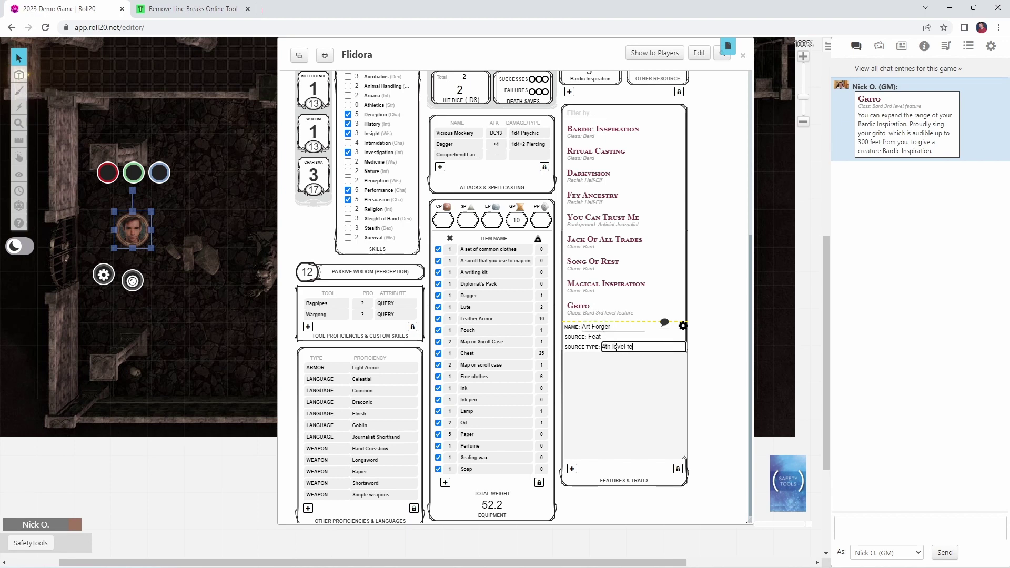
type("at")
key("Tab")
key("ctrl+v")
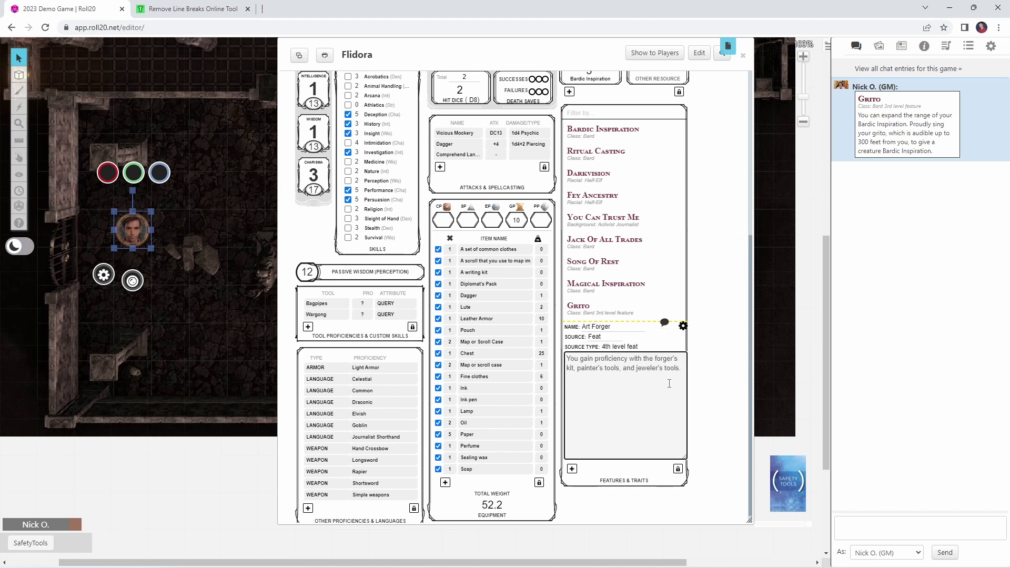
Bring up the Notepad++ notes for Bane of the Trollblooded beside Flidora's sheet and show the sheet's spells page.
key("alt+Tab")
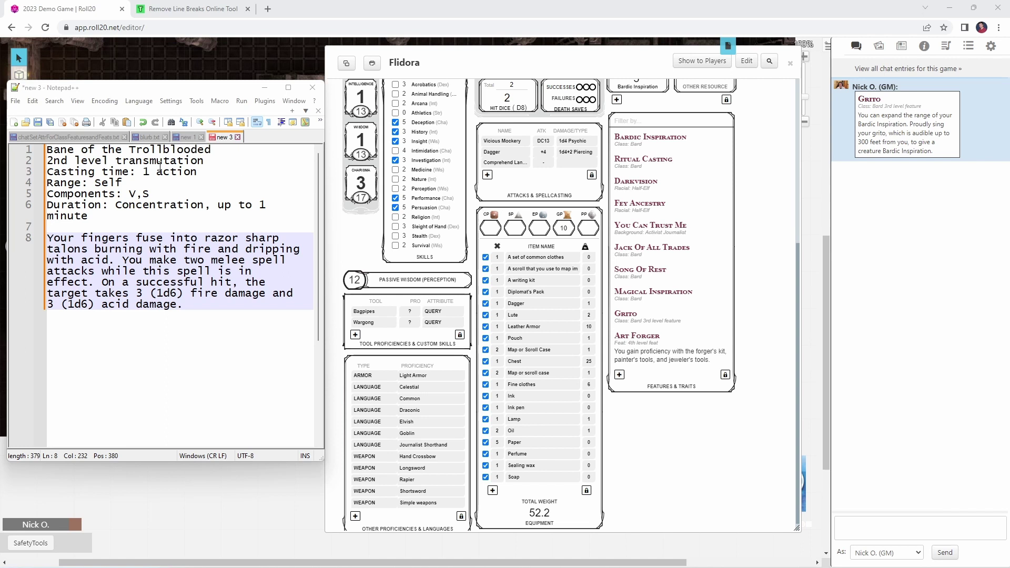
left_click(214, 152)
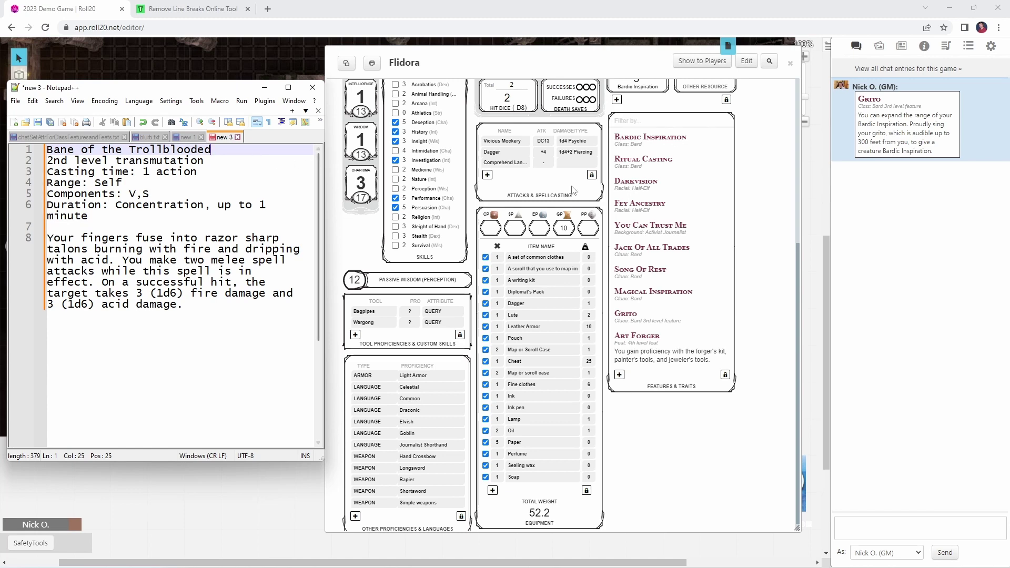
scroll(603, 189, "up", 5)
left_click(708, 196)
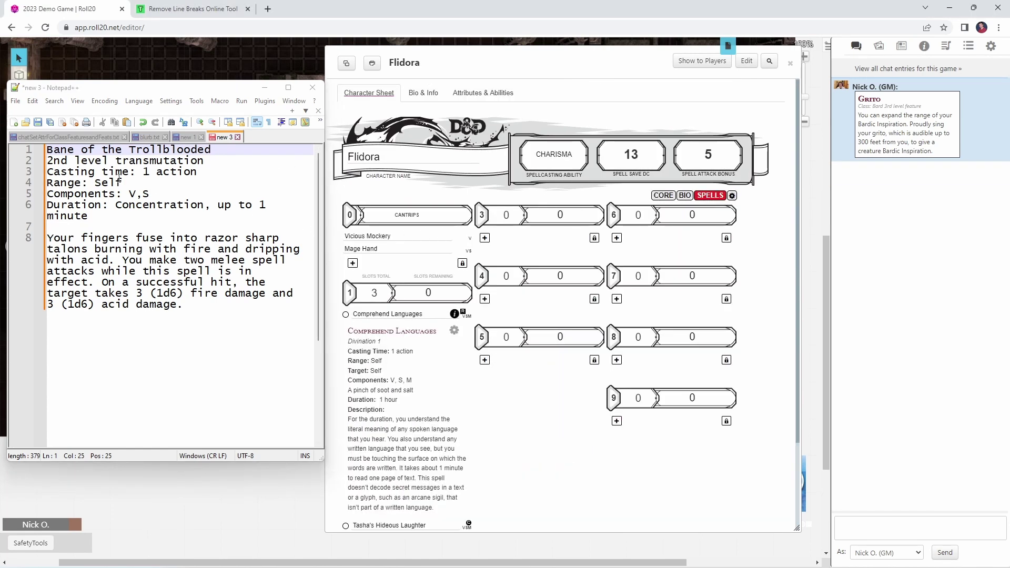
Add a new 2nd-level spell and copy the name "Bane of the Trollblooded" from the notes into it.
left_click_drag(74, 160, 47, 161)
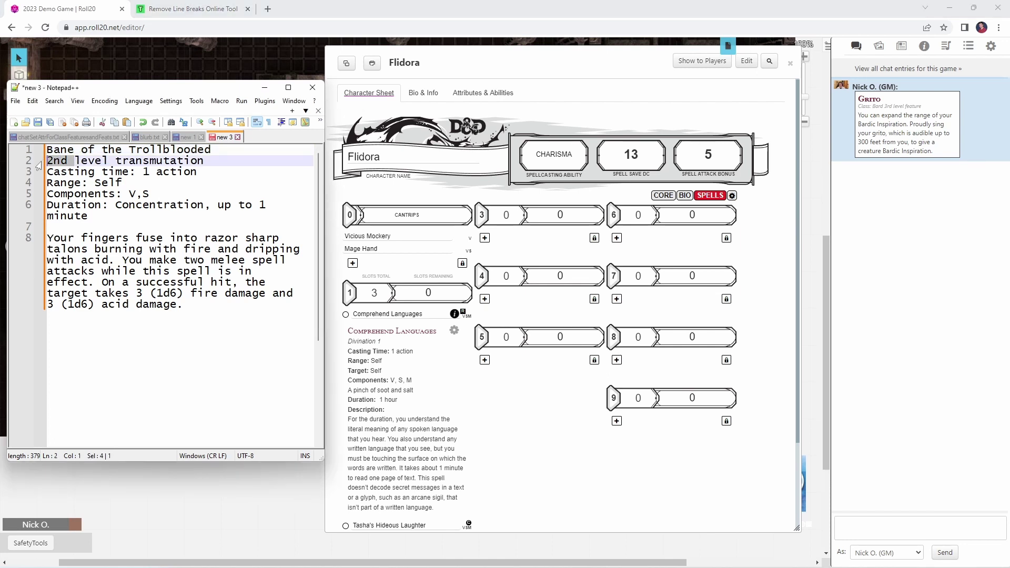
scroll(455, 249, "down", 2)
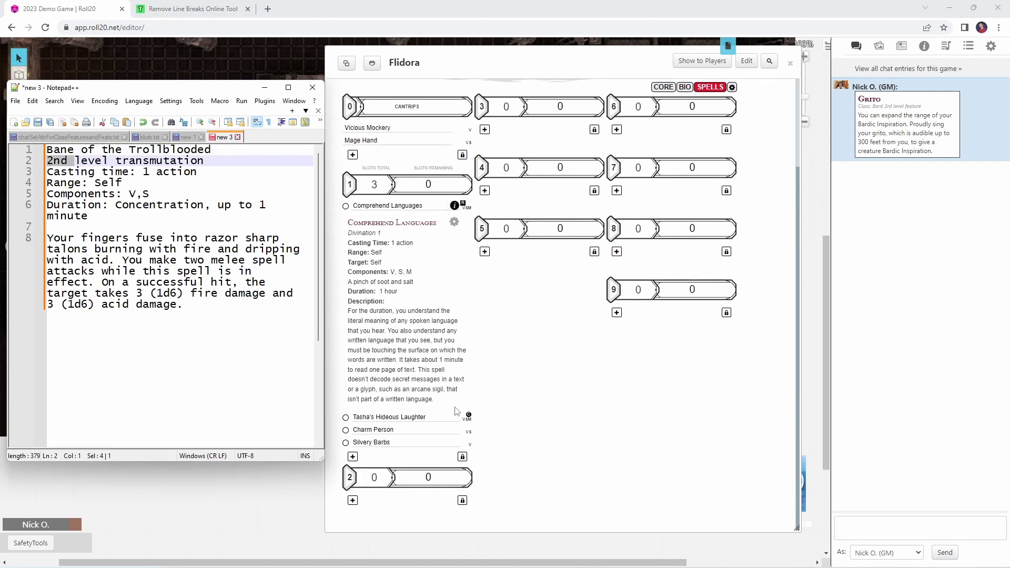
left_click(352, 503)
scroll(363, 297, "down", 4)
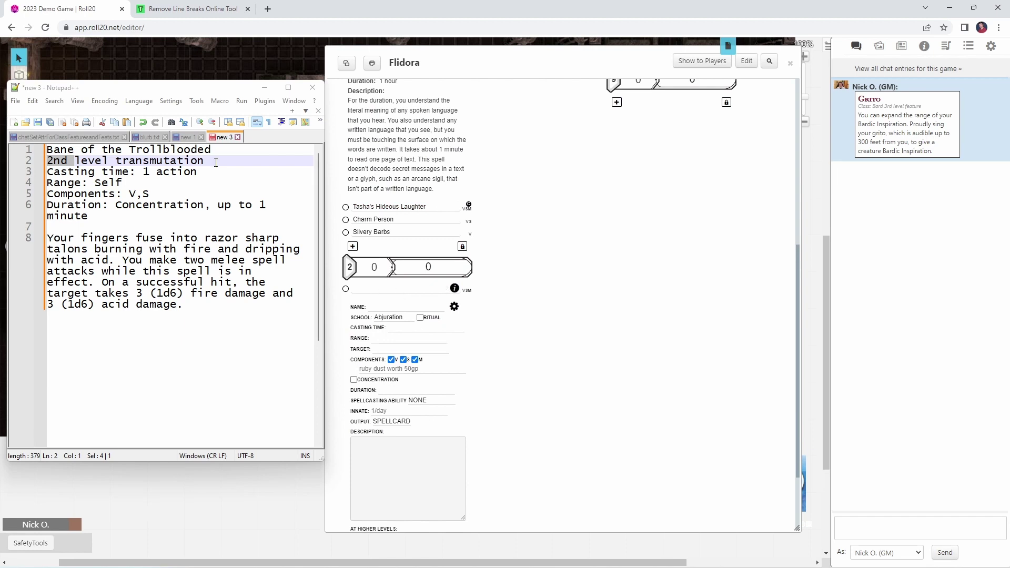
left_click_drag(212, 150, 50, 149)
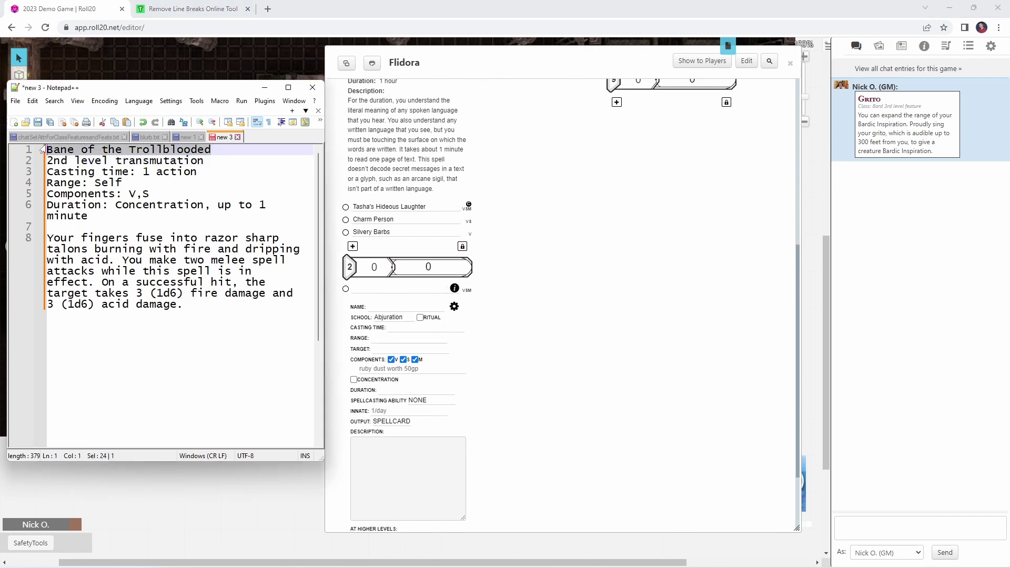
left_click(390, 306)
key("ctrl+v")
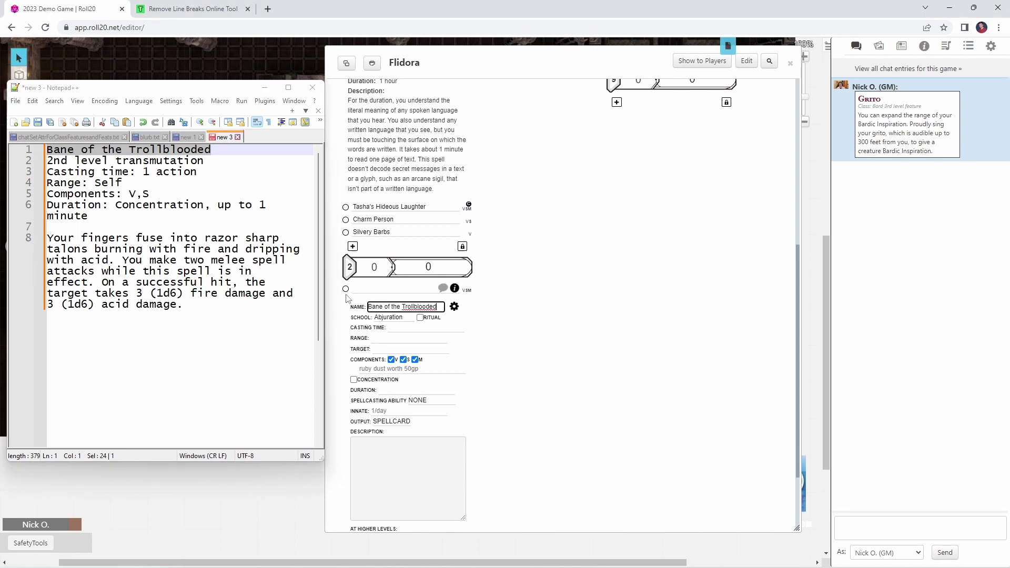
Set the new spell's school to Transmutation, casting time to "1 action" and range to "Self".
left_click(397, 317)
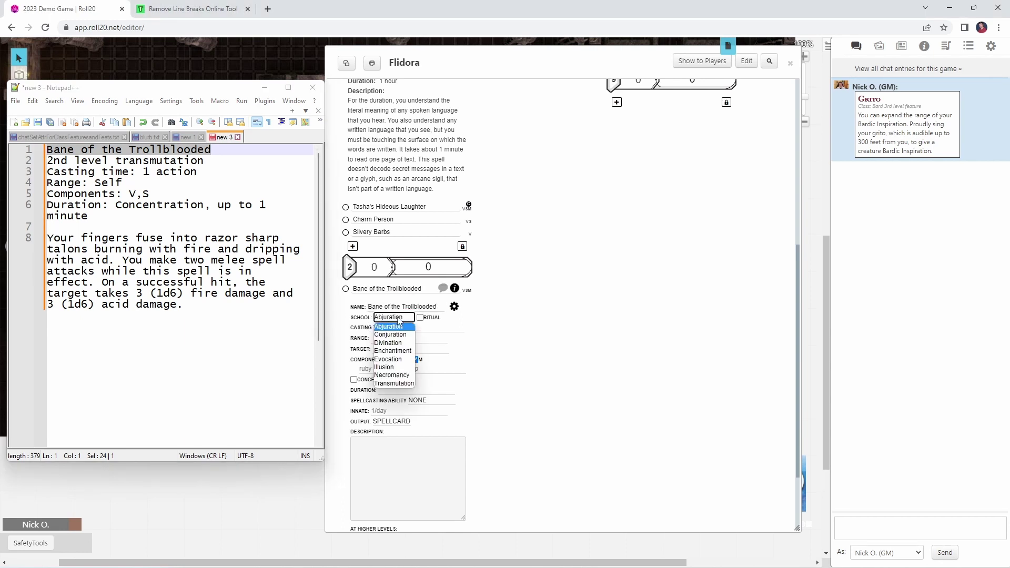
left_click(397, 382)
left_click(405, 327)
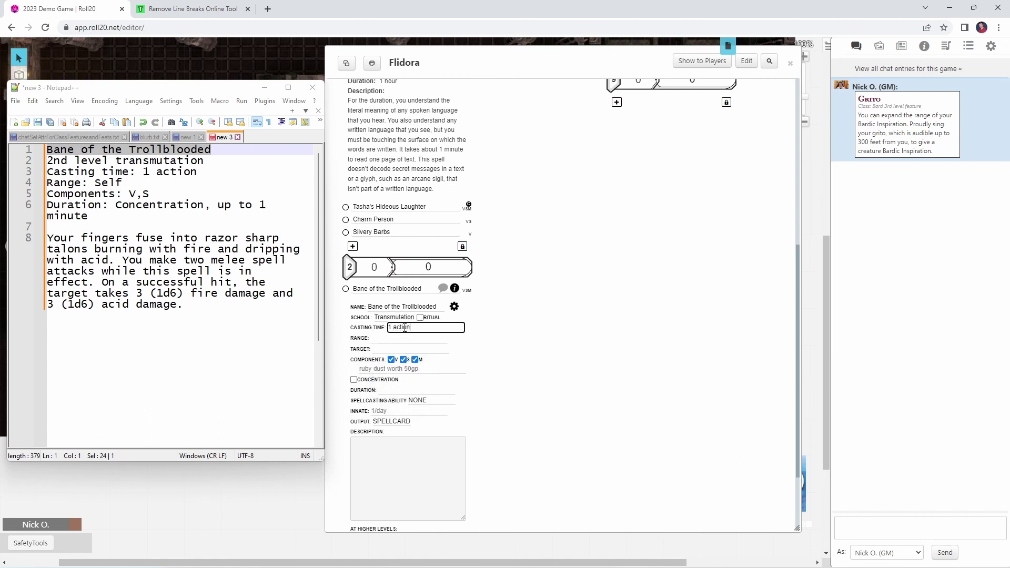
left_click(401, 337)
type("Self")
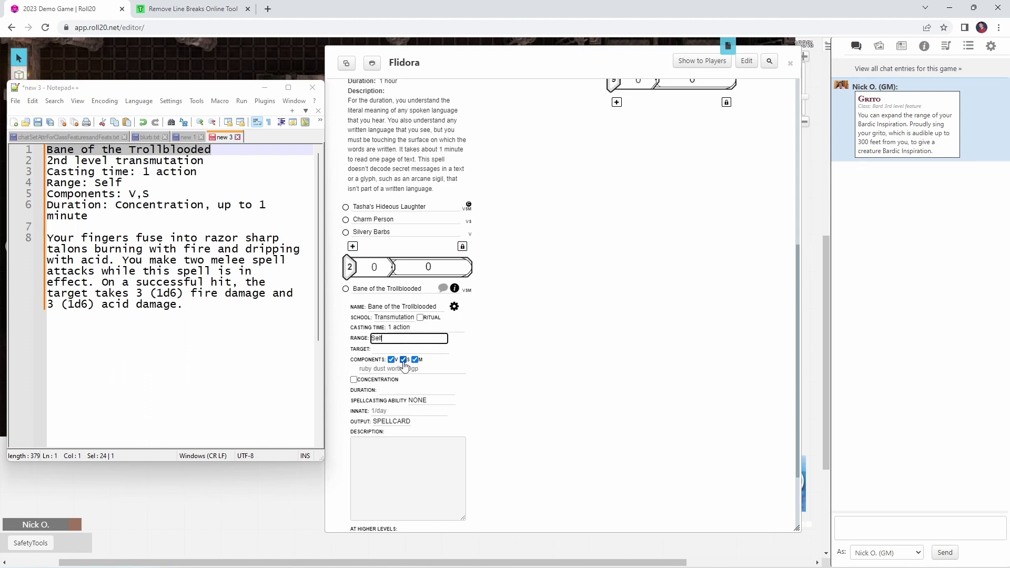
Remove the spell's material component, mark it as concentration with a duration of "1 minute", and set its spellcasting ability to Charisma.
left_click(415, 359)
left_click(354, 381)
left_click(399, 390)
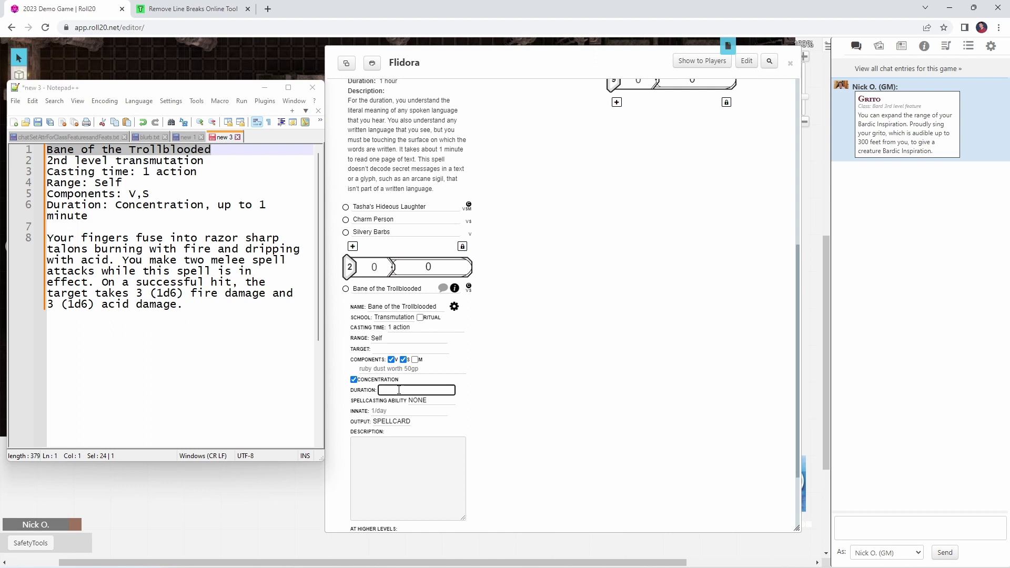
type("1 minute")
left_click(436, 403)
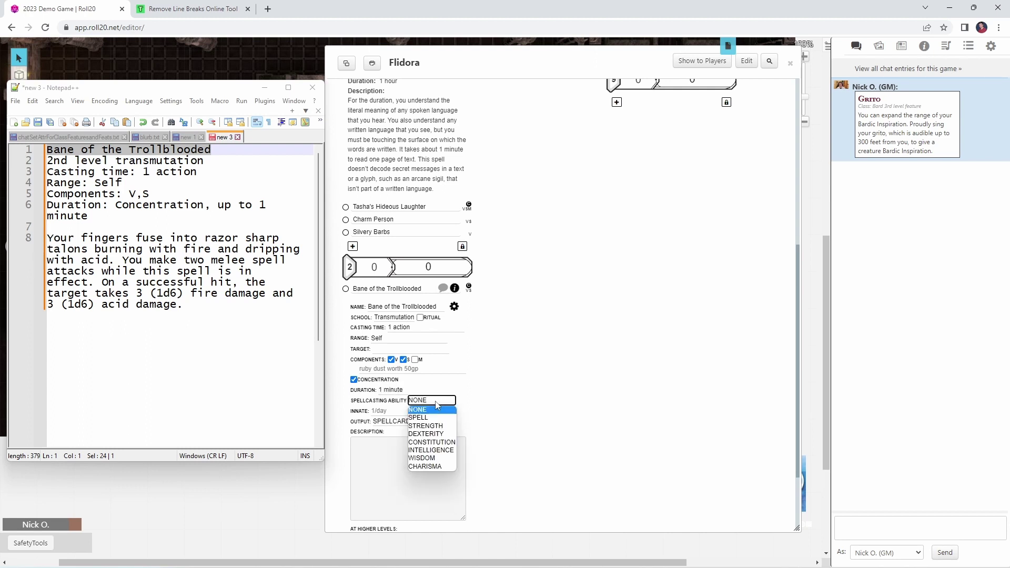
left_click(437, 466)
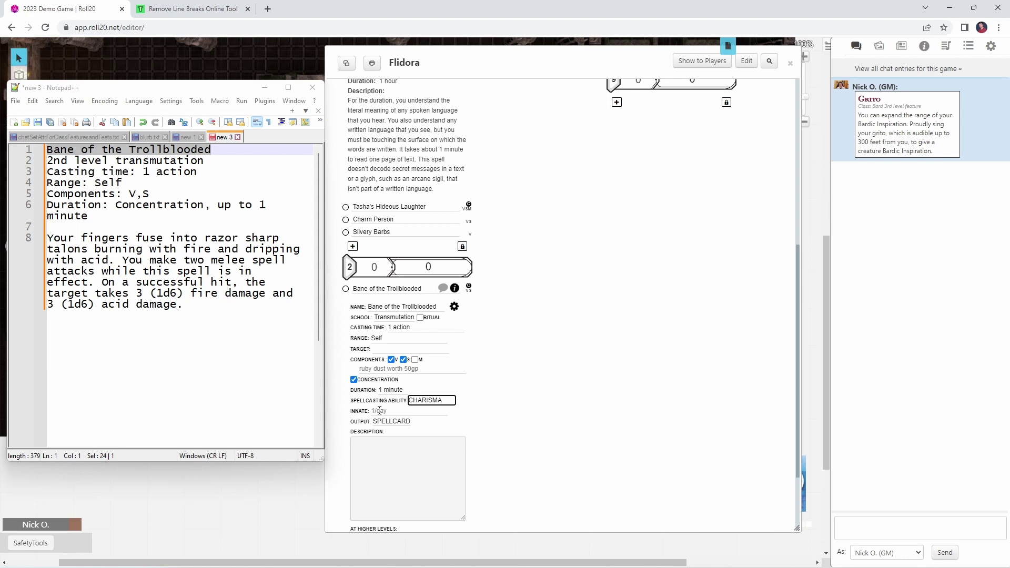
Look over the new spell's innate field and the available output choices.
left_click(379, 410)
left_click(408, 423)
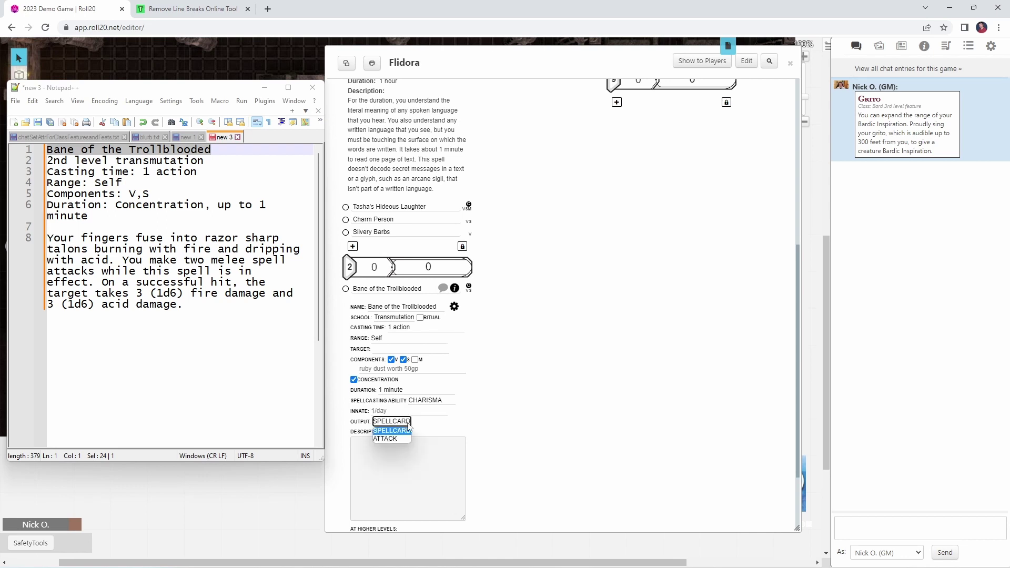
left_click(460, 426)
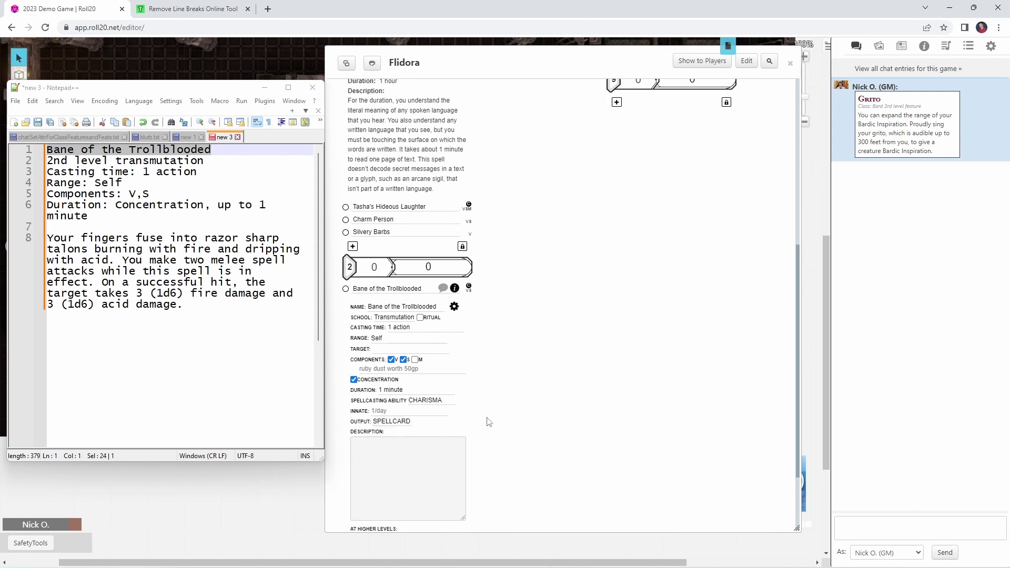
Share the Comprehend Languages spell card to the game chat as an example of spellcard output.
scroll(549, 342, "up", 1)
scroll(550, 342, "up", 2)
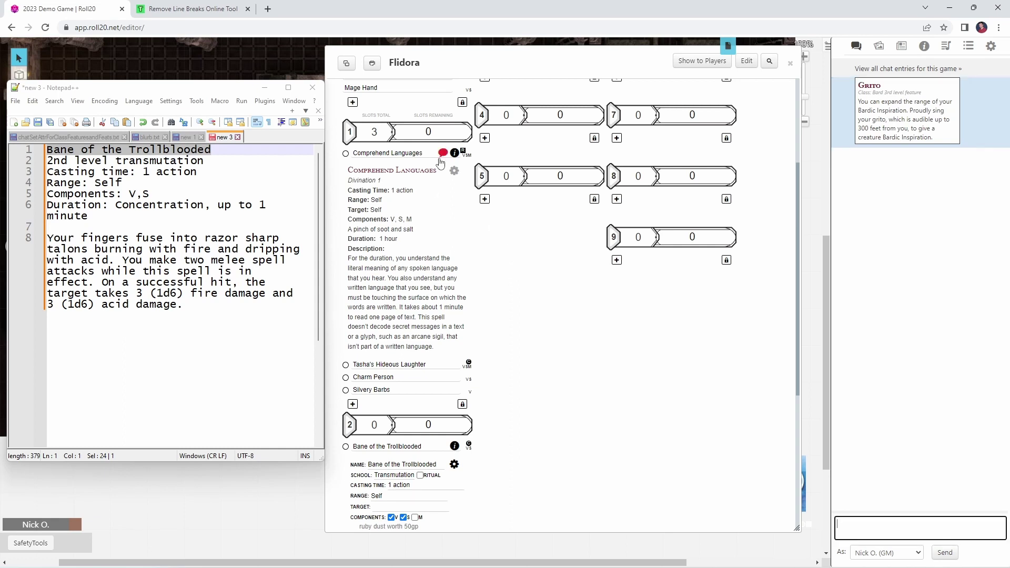
left_click(443, 153)
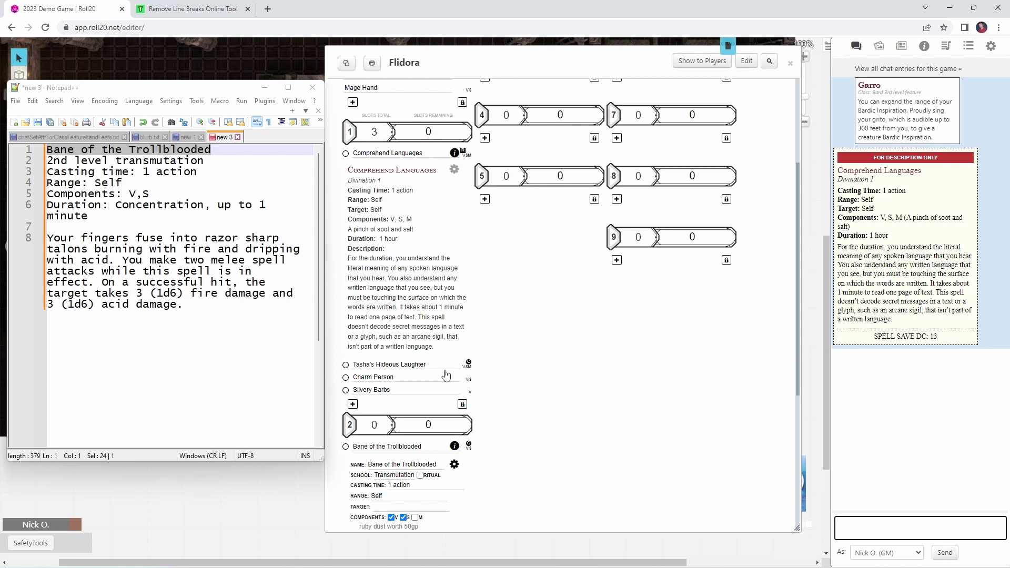
Set Bane of the Trollblooded's output to Attack and its spell attack to Melee.
scroll(445, 376, "down", 3)
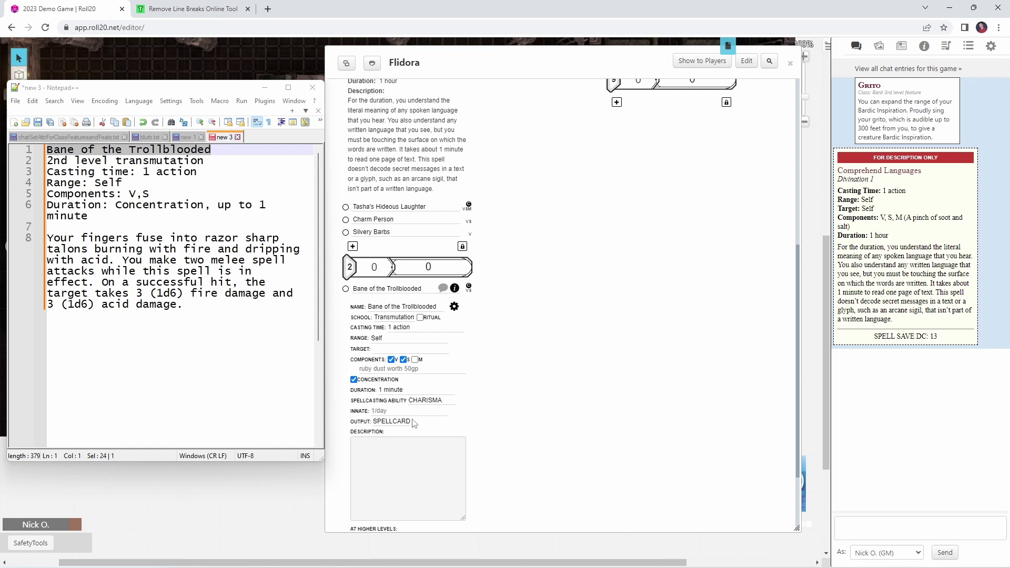
left_click(408, 422)
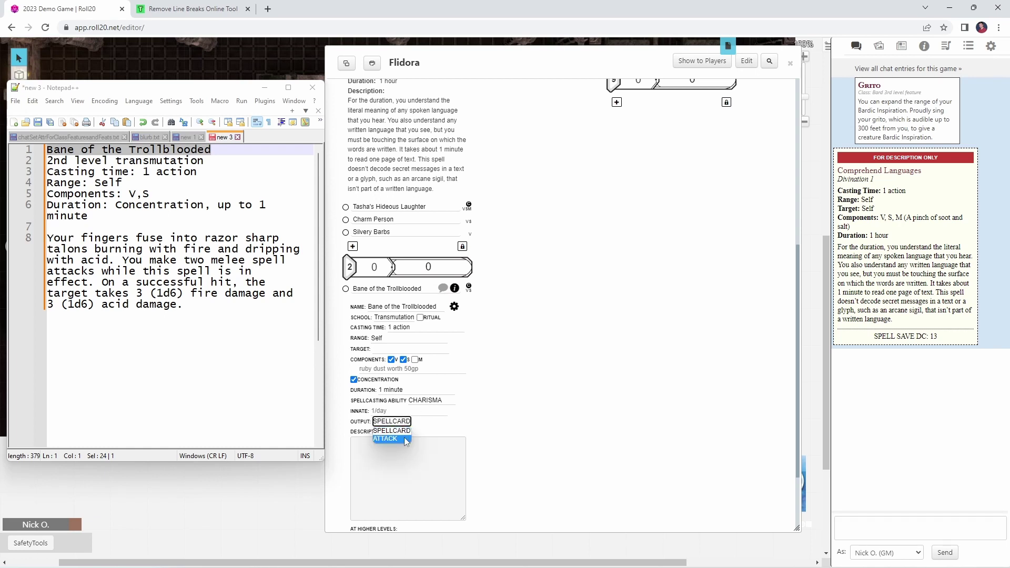
left_click(404, 438)
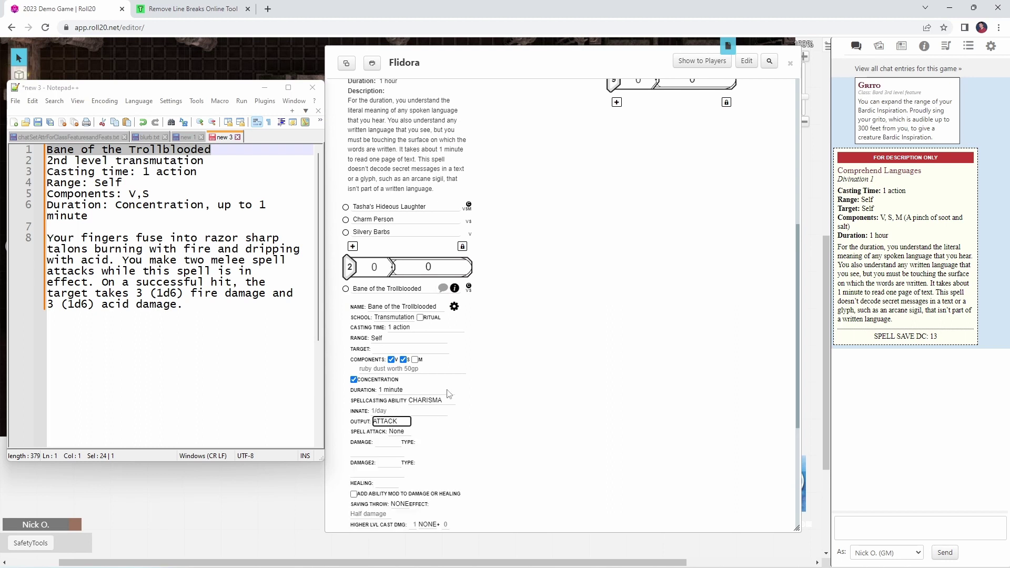
scroll(408, 436, "down", 3)
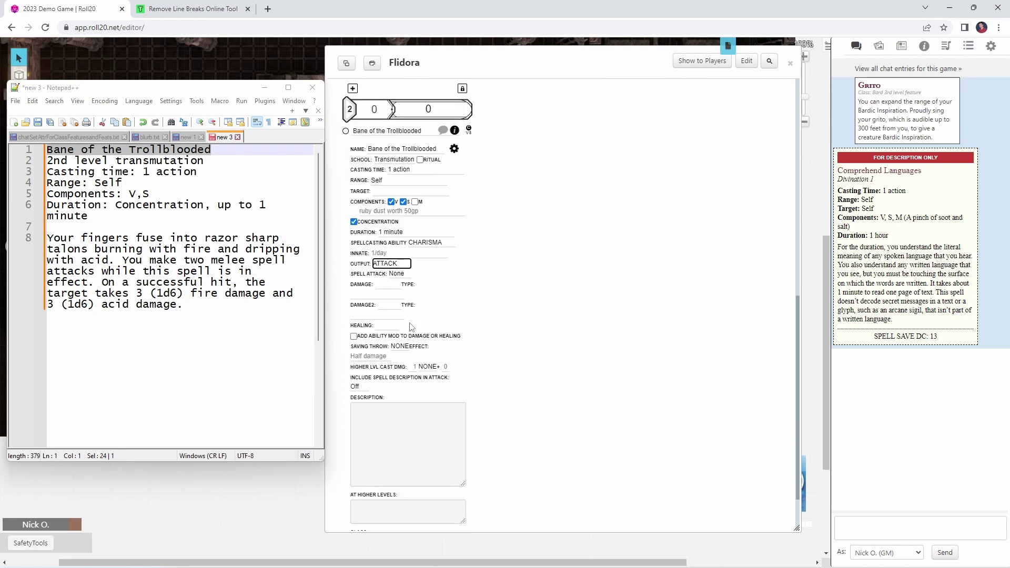
left_click(400, 274)
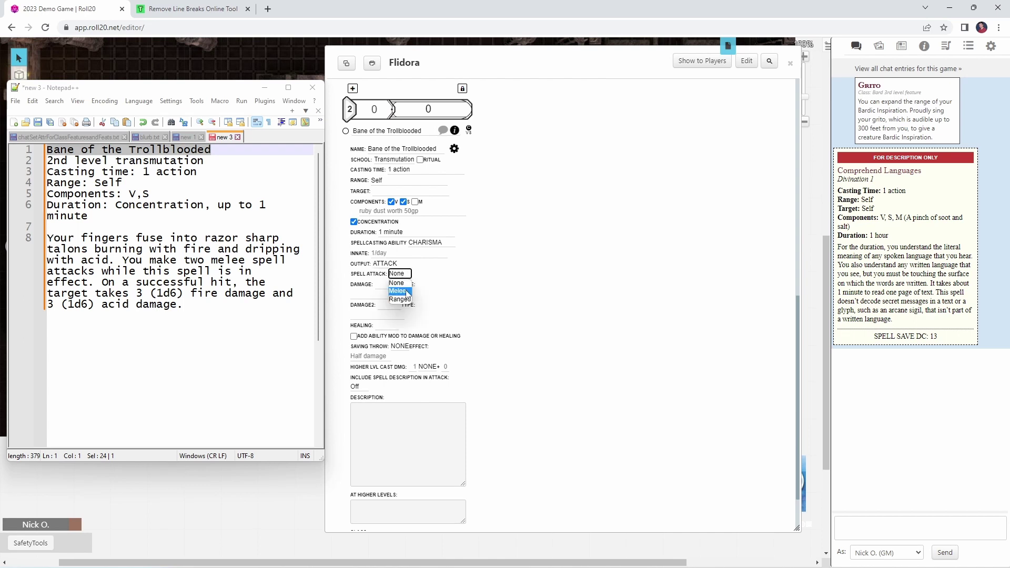
left_click(405, 291)
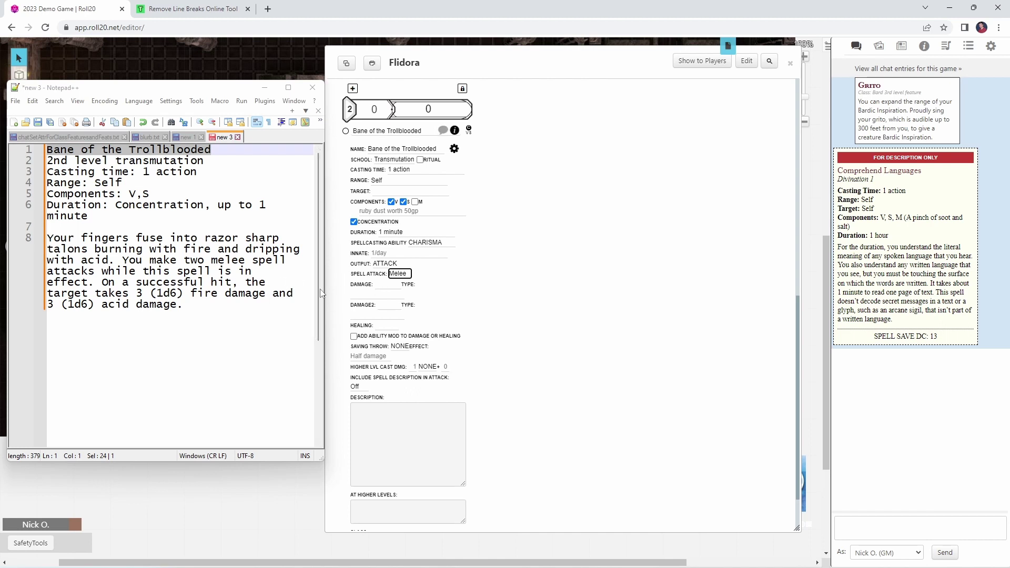
Give the spell 1d6 Fire as its first damage and 1d6 Acid as its second damage.
left_click(386, 284)
type("1d6")
left_click(385, 295)
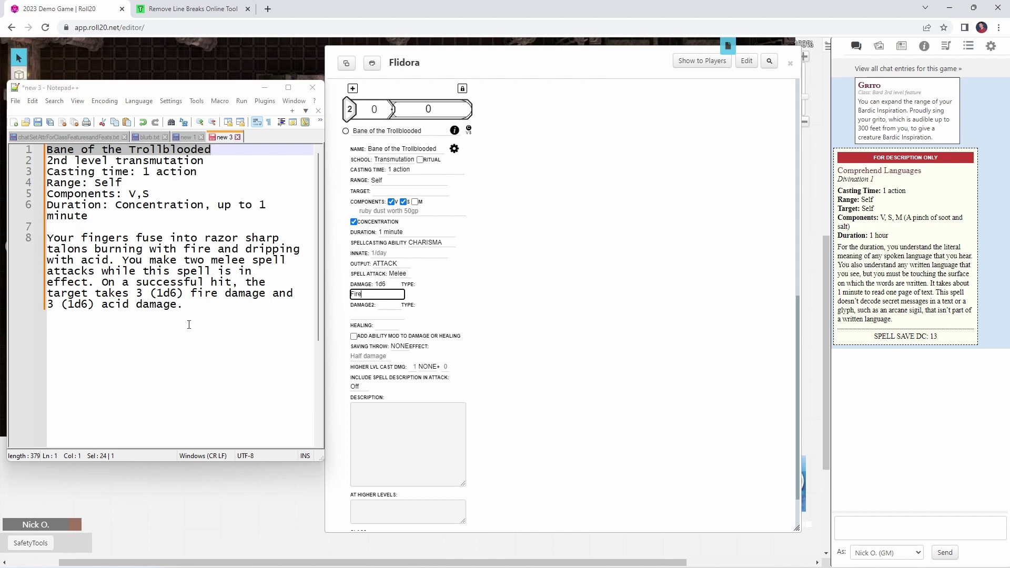
left_click(77, 319)
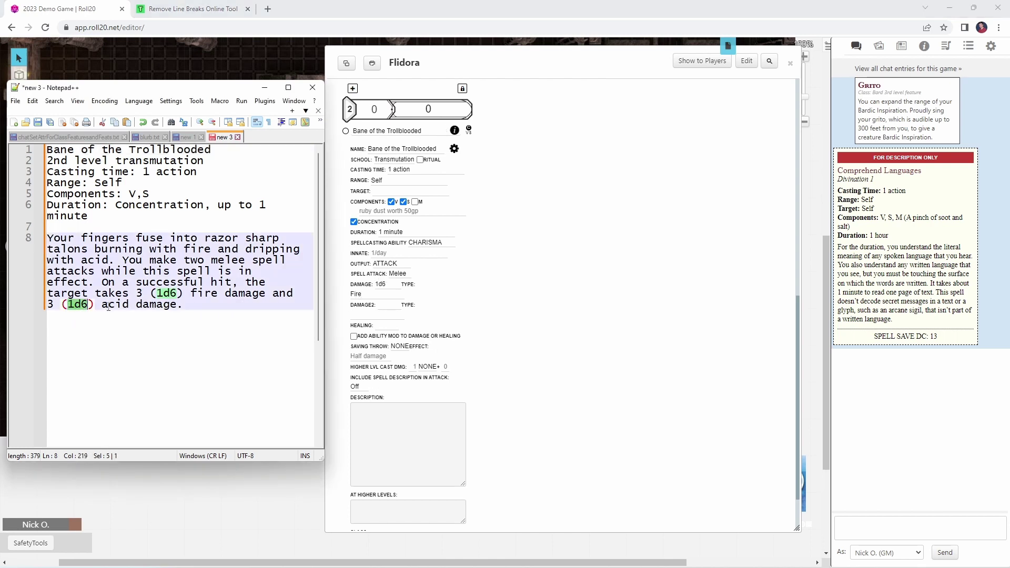
left_click(388, 304)
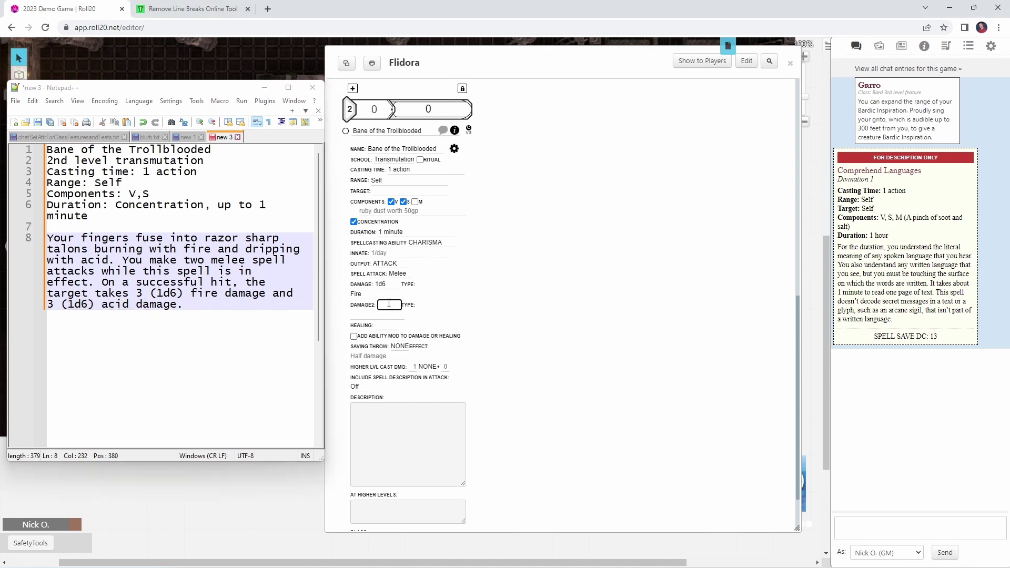
left_click(357, 315)
type("Acid")
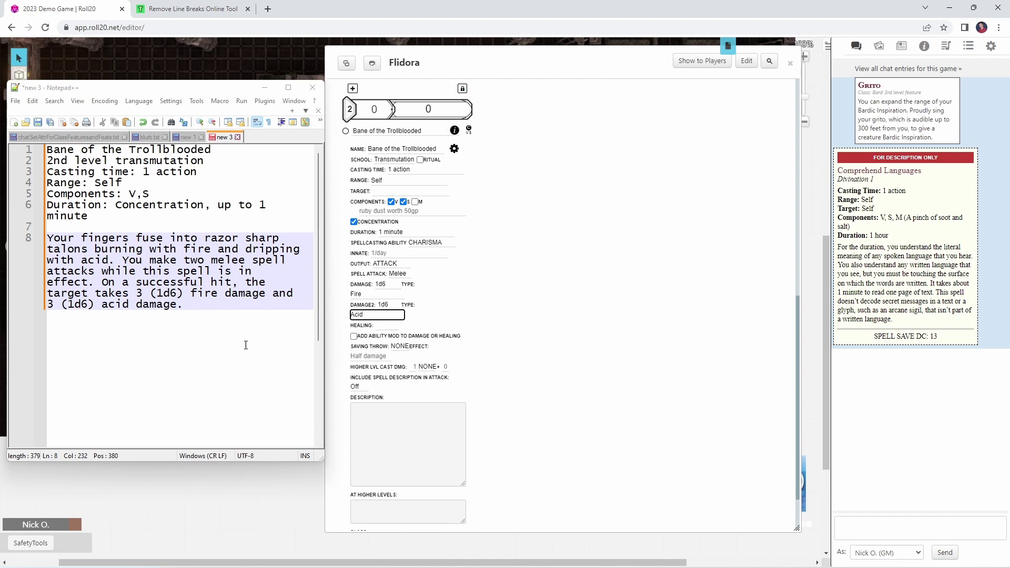
Copy the razor-sharp talons paragraph from the notes into the spell's description.
left_click(208, 308)
left_click_drag(209, 308, 46, 240)
key("ctrl+c")
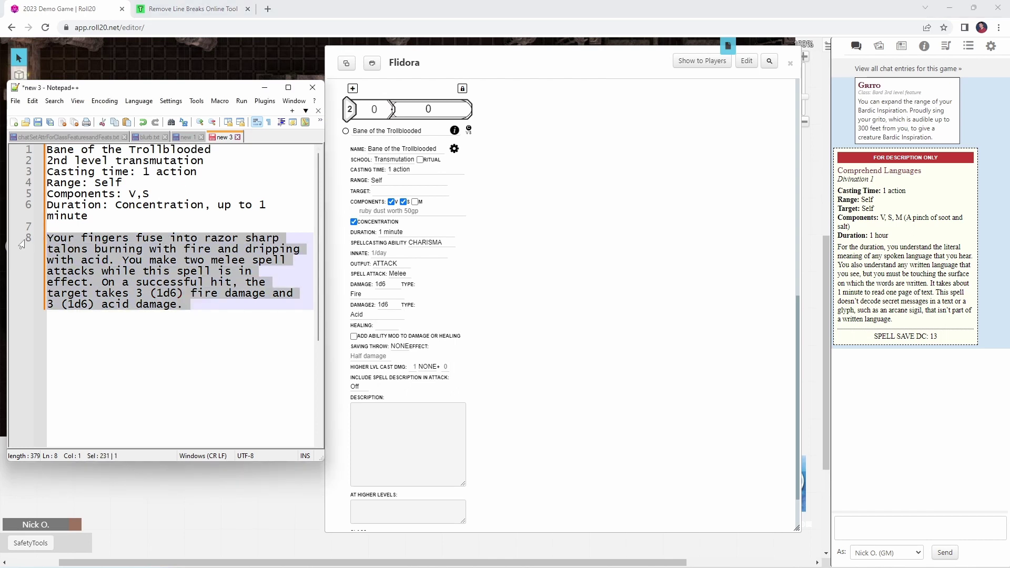
left_click(372, 409)
key("ctrl+v")
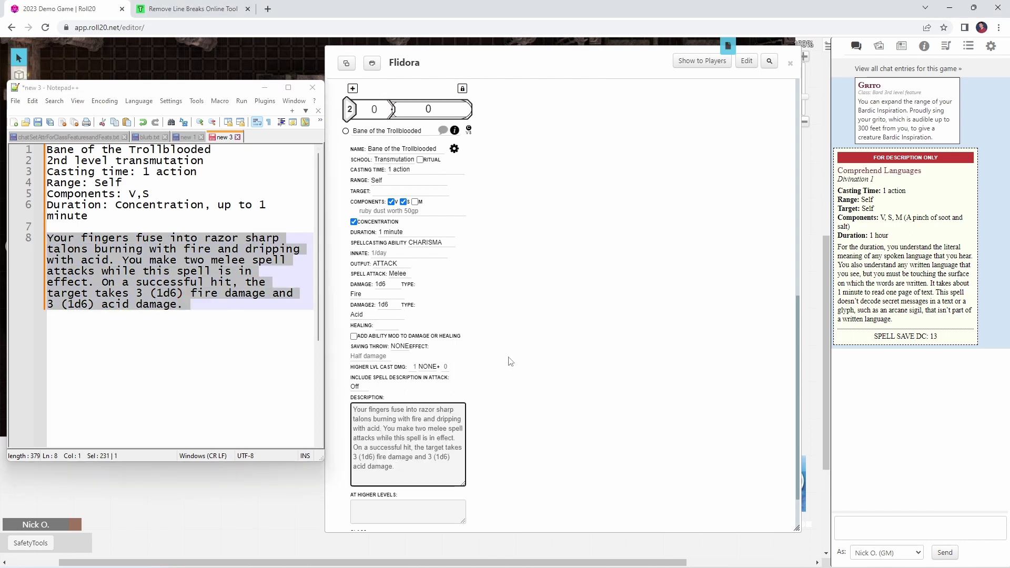
Set the spell's class to "Bard" and finish editing the entry.
scroll(553, 324, "down", 1)
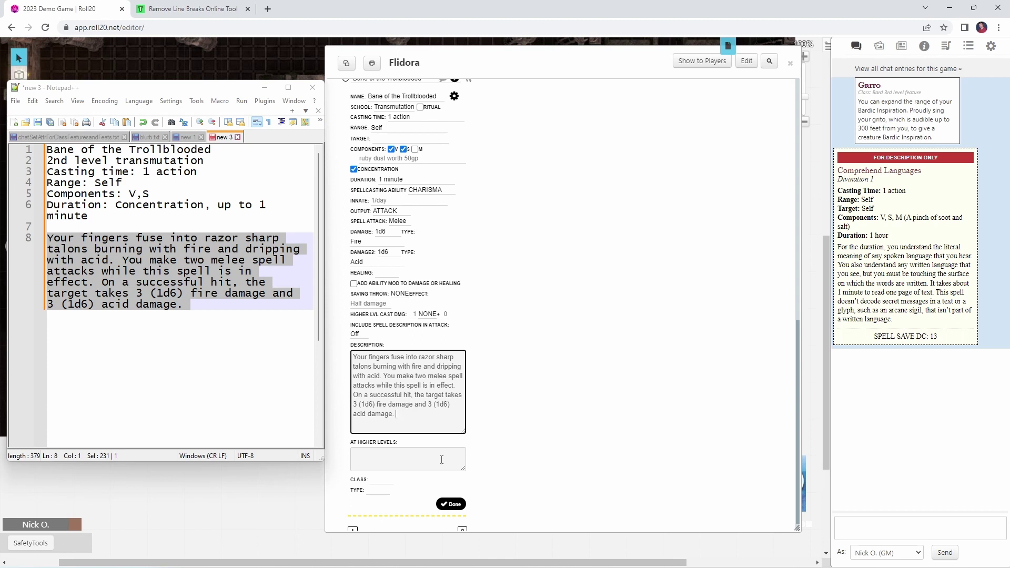
left_click(381, 480)
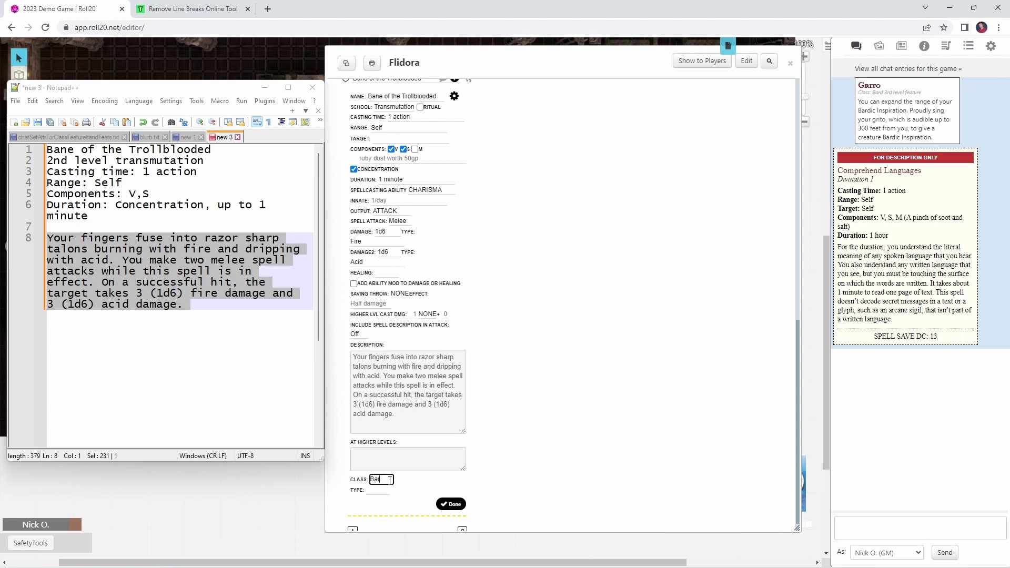
type("Bard")
left_click(383, 491)
left_click(459, 507)
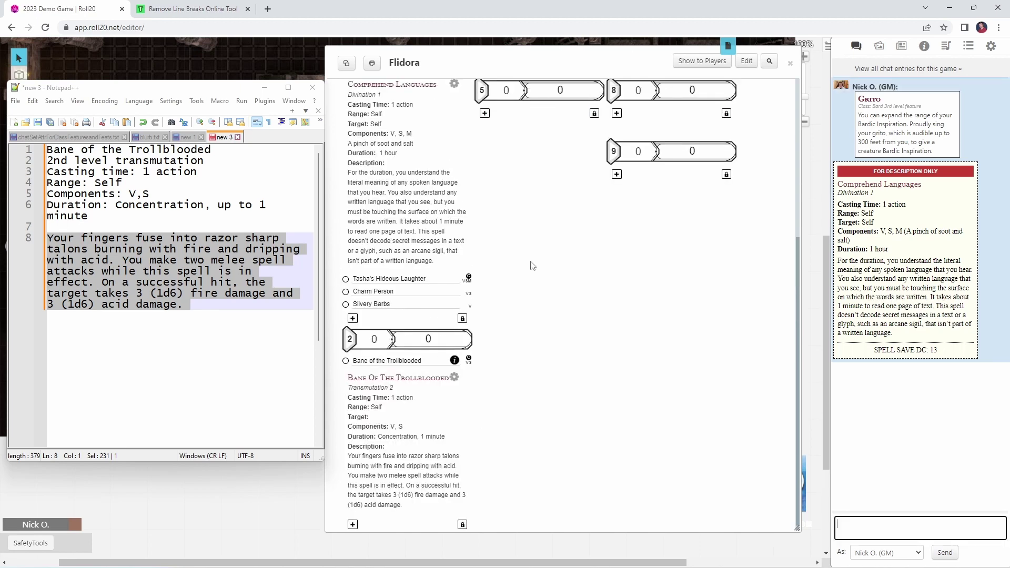
Return to the sheet's core page and check the Bane of the Trollblooded entry under Attacks & Spellcasting.
scroll(533, 266, "up", 5)
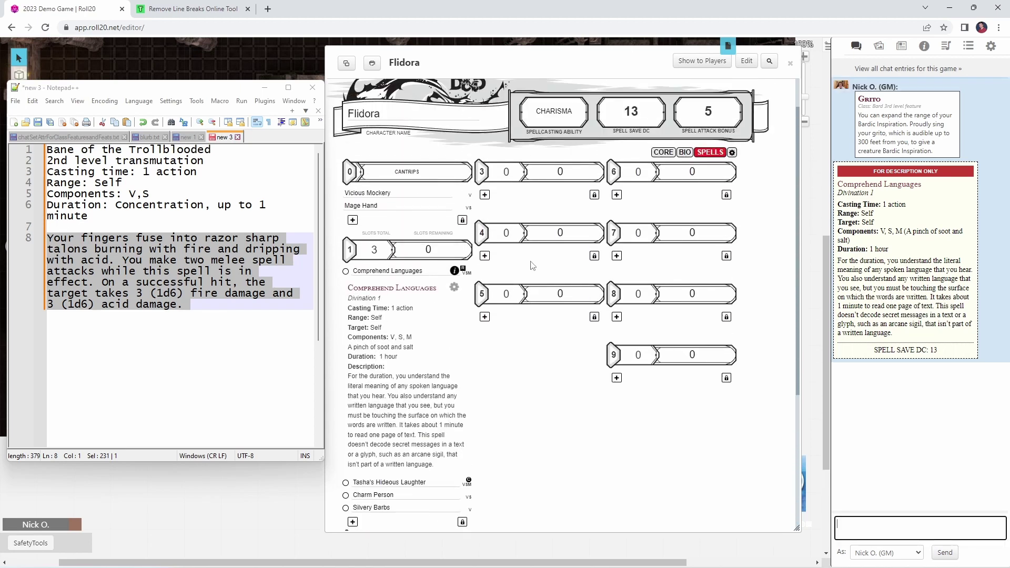
left_click(663, 153)
scroll(497, 210, "down", 2)
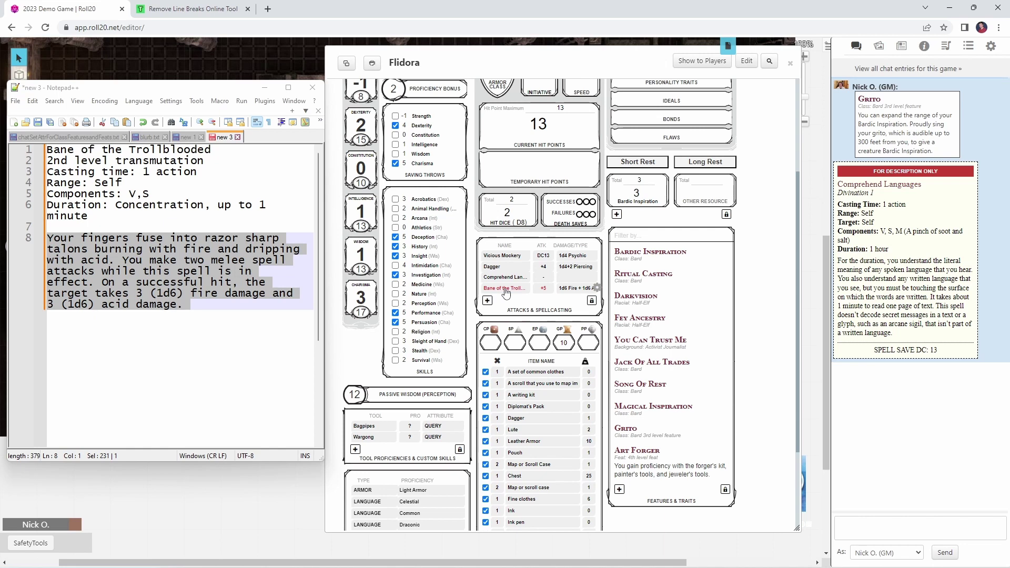
Roll the Bane of the Trollblooded attack from the sheet and roll its damage from the chat result.
left_click(506, 293)
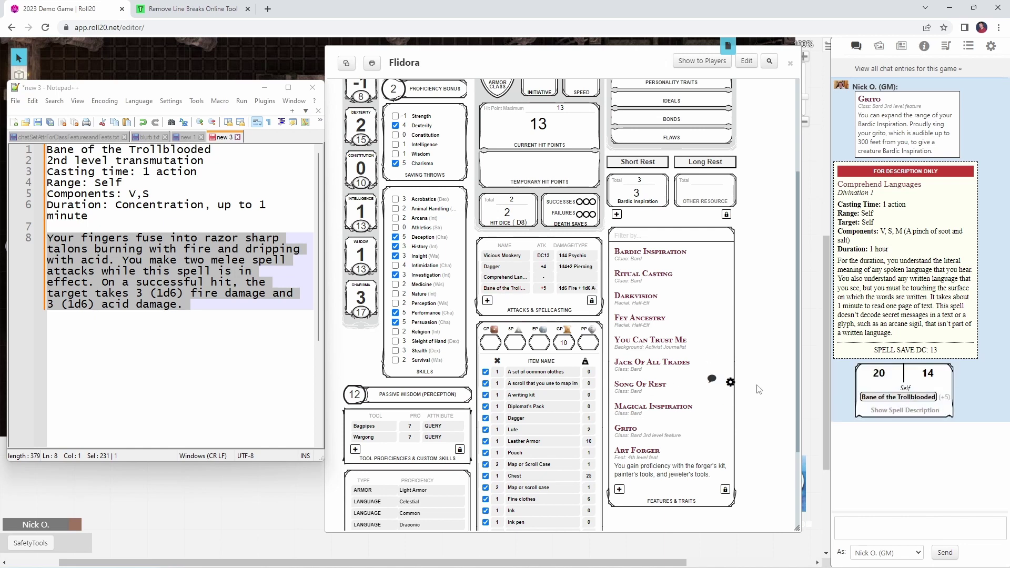
mouse_move(880, 377)
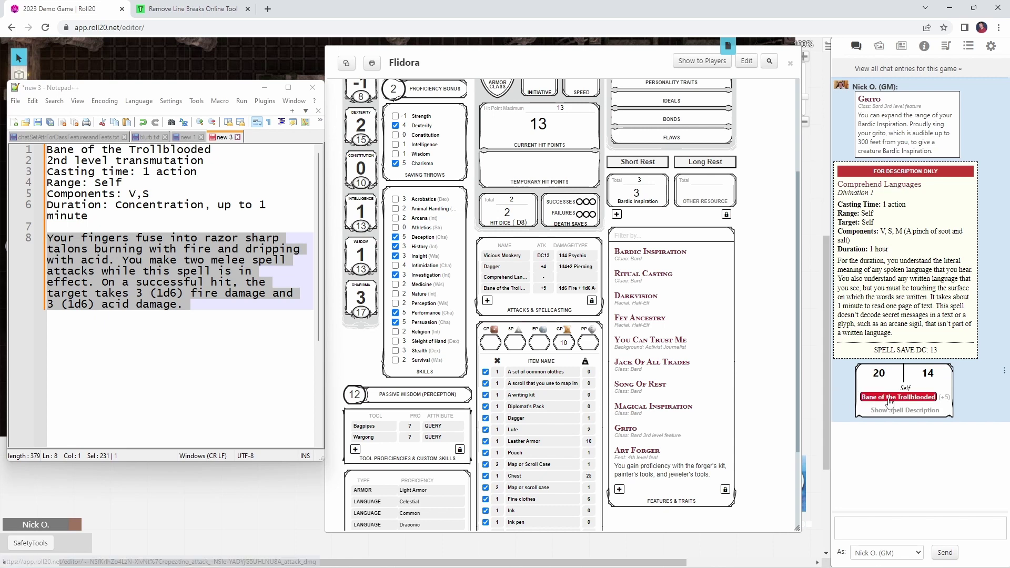
left_click(894, 398)
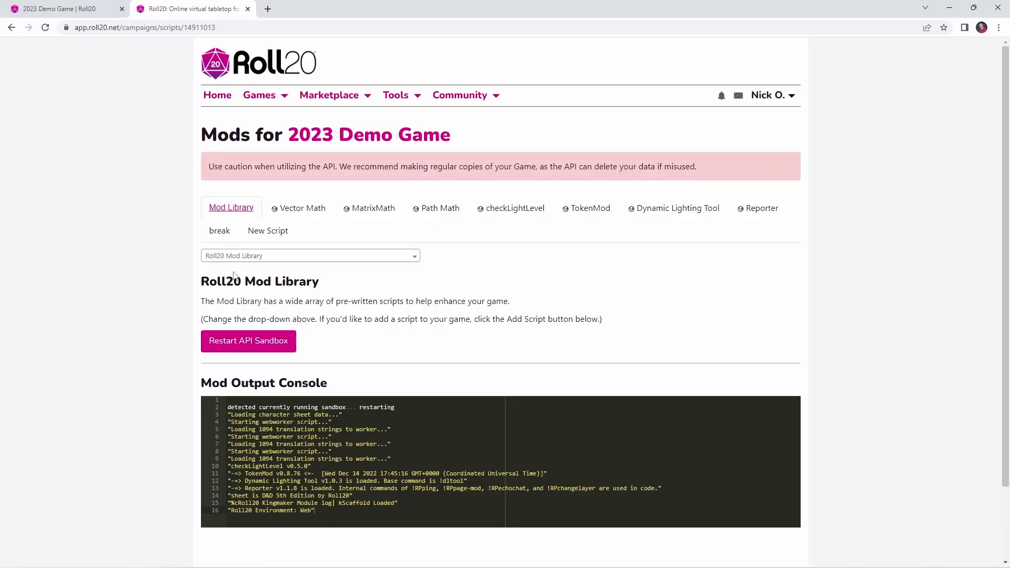
On the 2023 Demo Game's Mods page, find the ChatSetAttr script in the Mod Library and add it to the game.
left_click(283, 257)
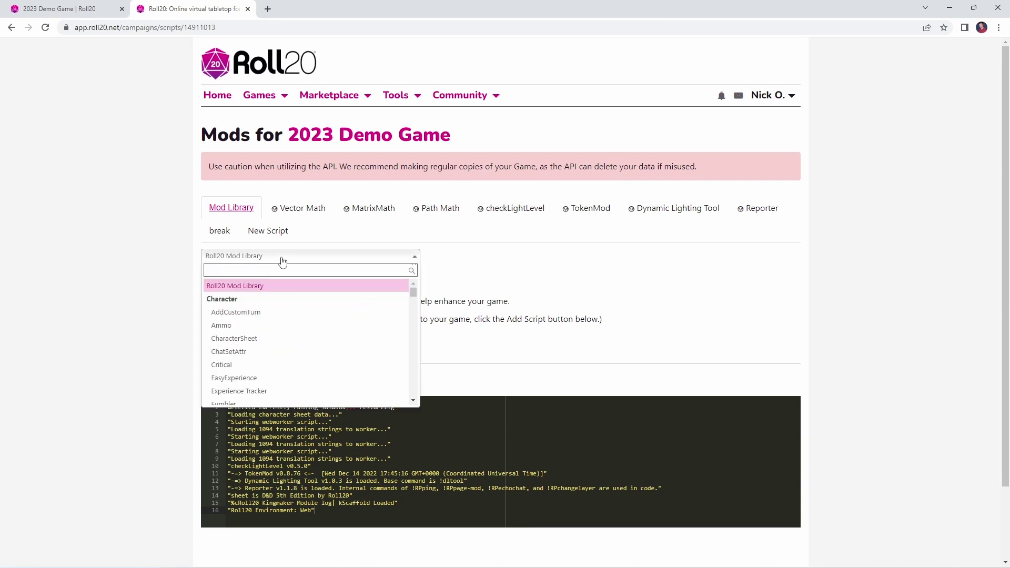
type("chat")
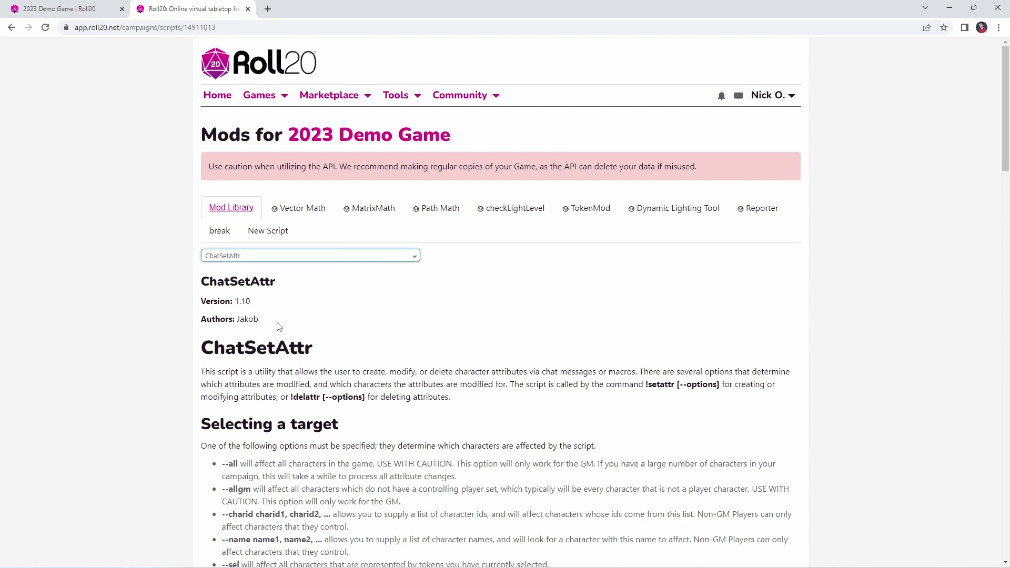
scroll(279, 327, "down", 20)
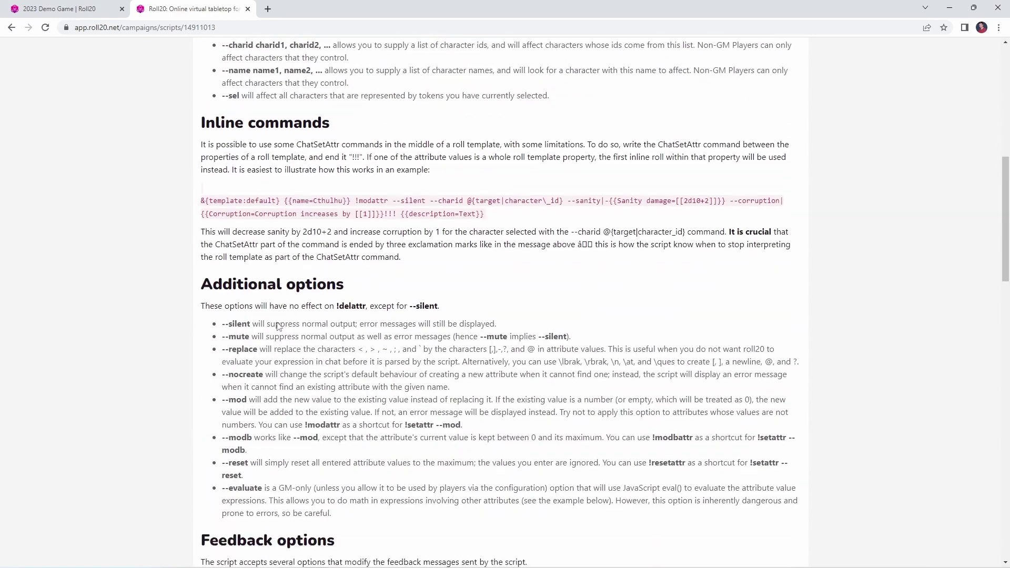
scroll(278, 327, "down", 7)
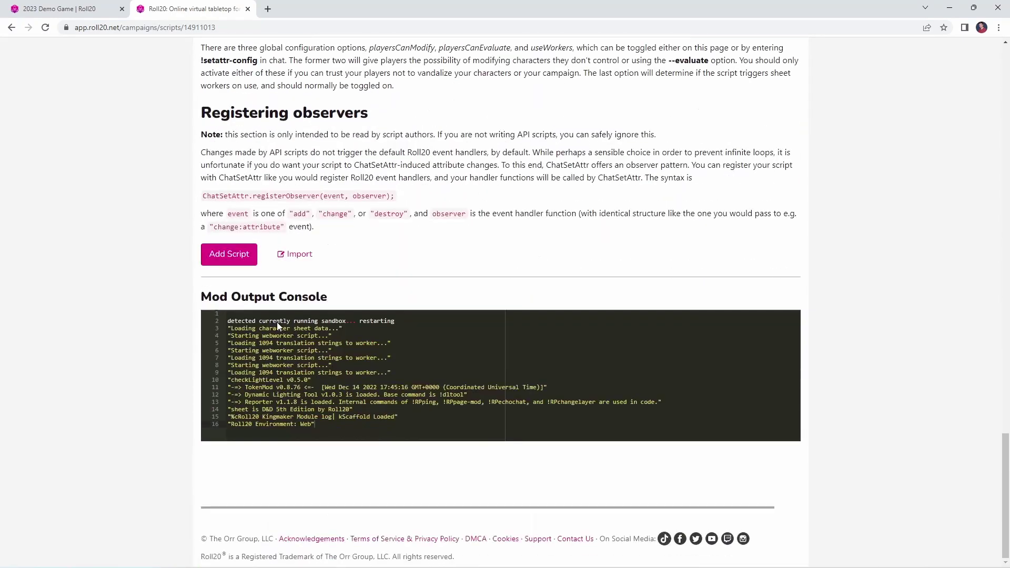
left_click(250, 259)
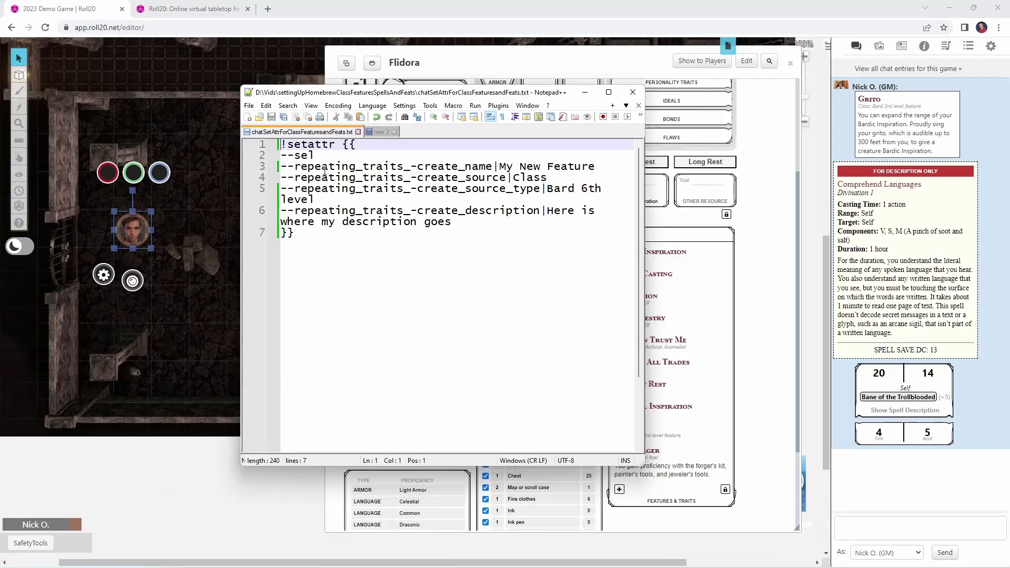
Examine the opening of the !setattr command in the class features notes, including its double braces and the --sel target option.
left_click_drag(335, 145, 281, 145)
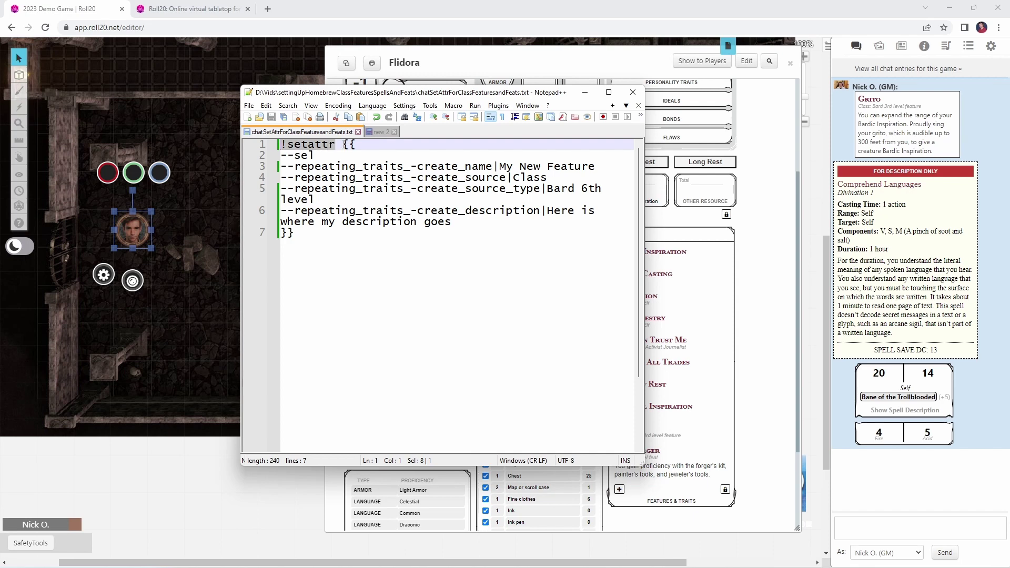
left_click_drag(342, 145, 358, 146)
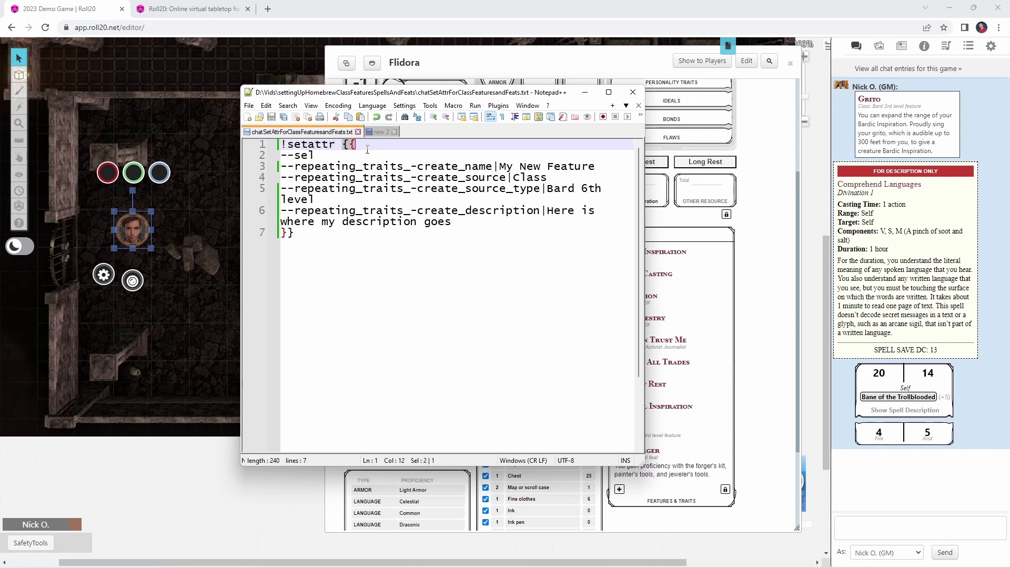
left_click(360, 145)
left_click(319, 158)
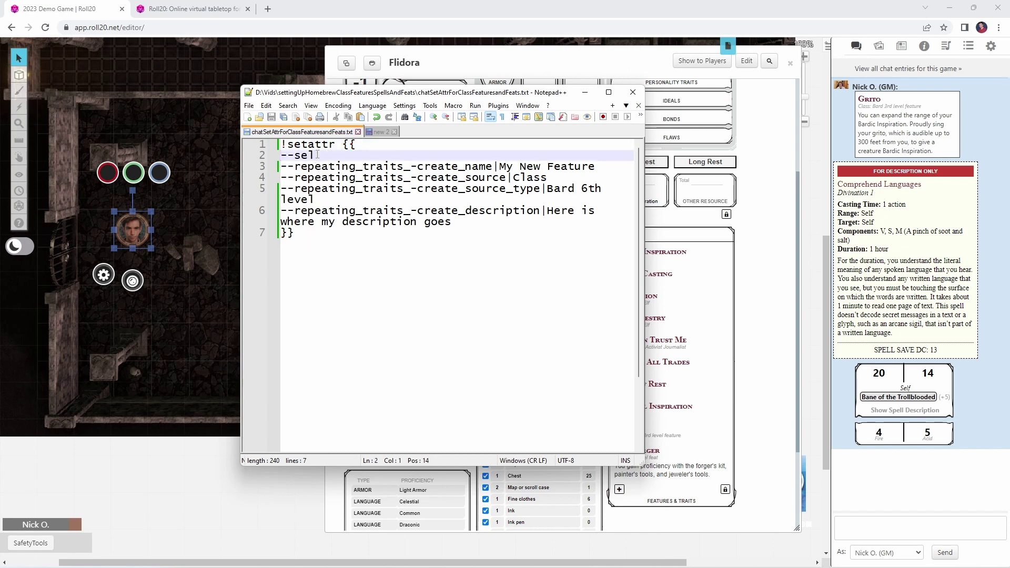
left_click_drag(318, 157, 280, 155)
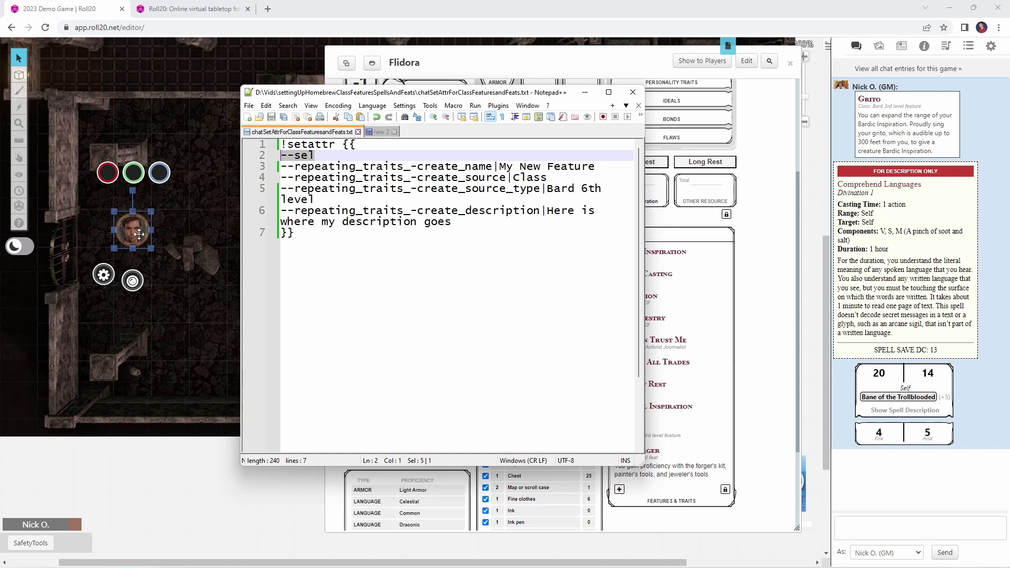
left_click(281, 167)
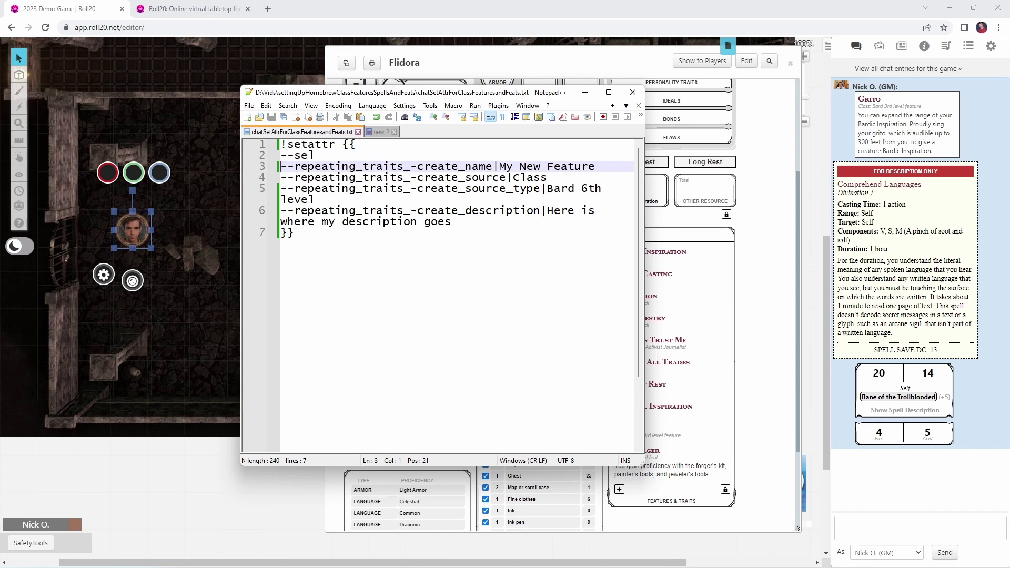
Uncover the sheet's features list and examine the command's name, source, source type and description lines.
left_click_drag(487, 92, 418, 96)
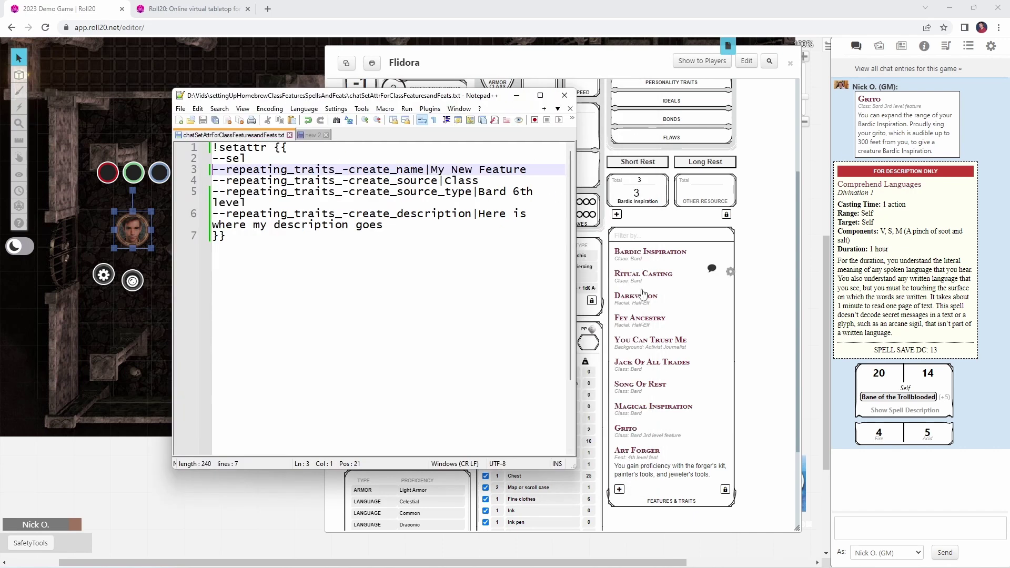
double_click(461, 181)
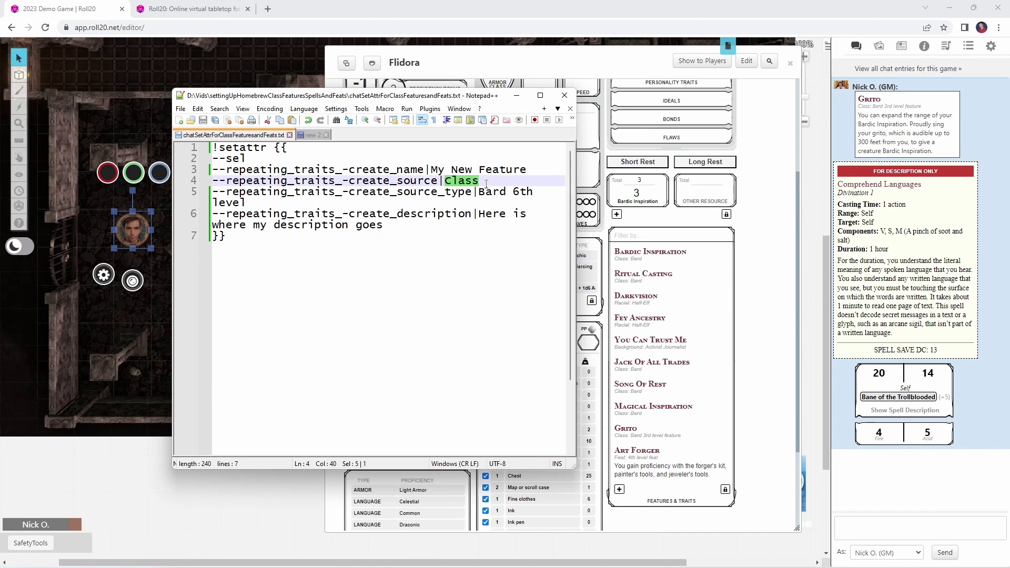
left_click(478, 193)
key("shift+Down")
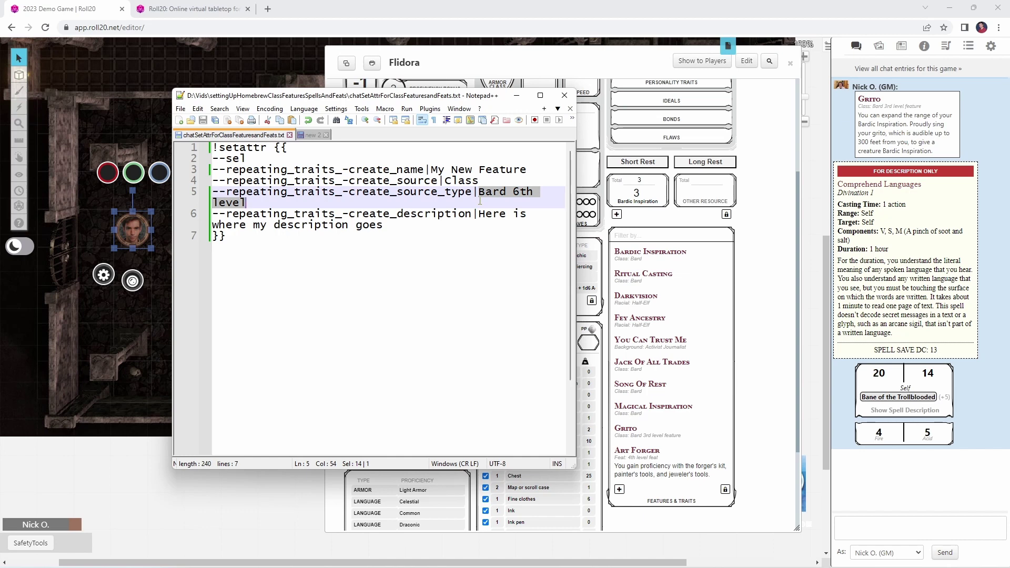
key("Down")
key("Down")
key("End")
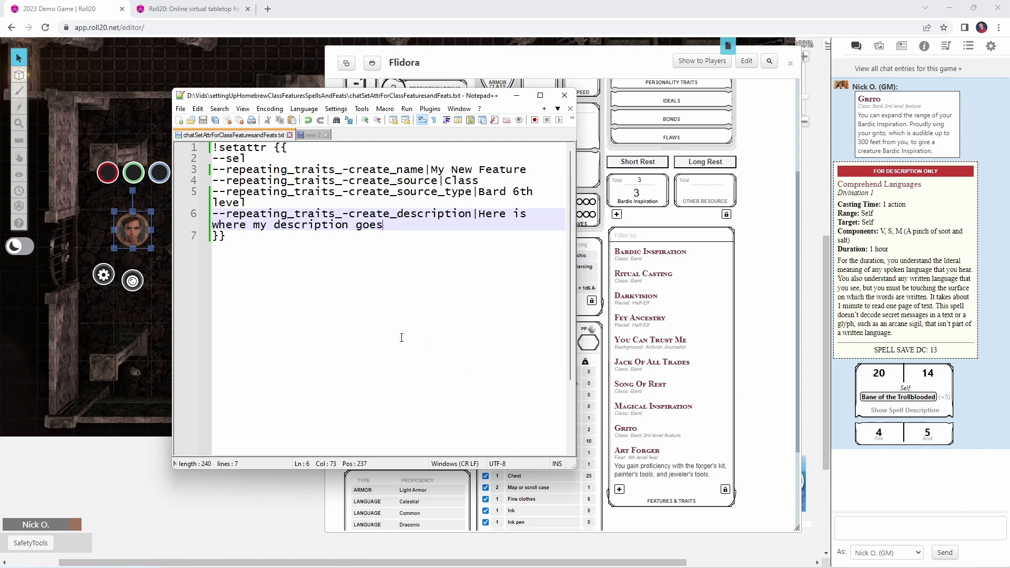
Copy the entire !setattr feature command from the notes and send it in the Roll20 chat for the selected Flidora token.
left_click_drag(277, 263, 179, 151)
key("ctrl+c")
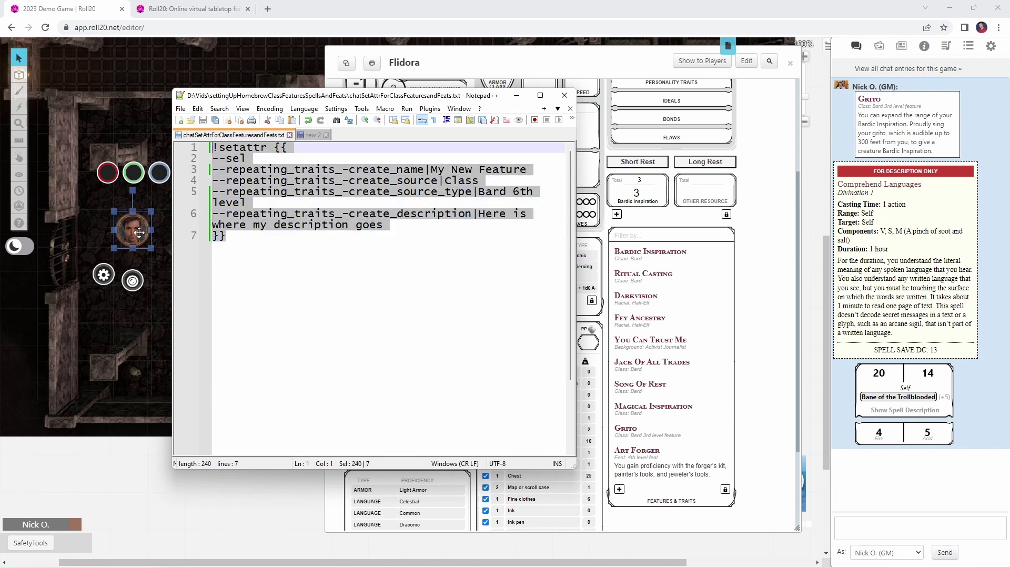
left_click(917, 532)
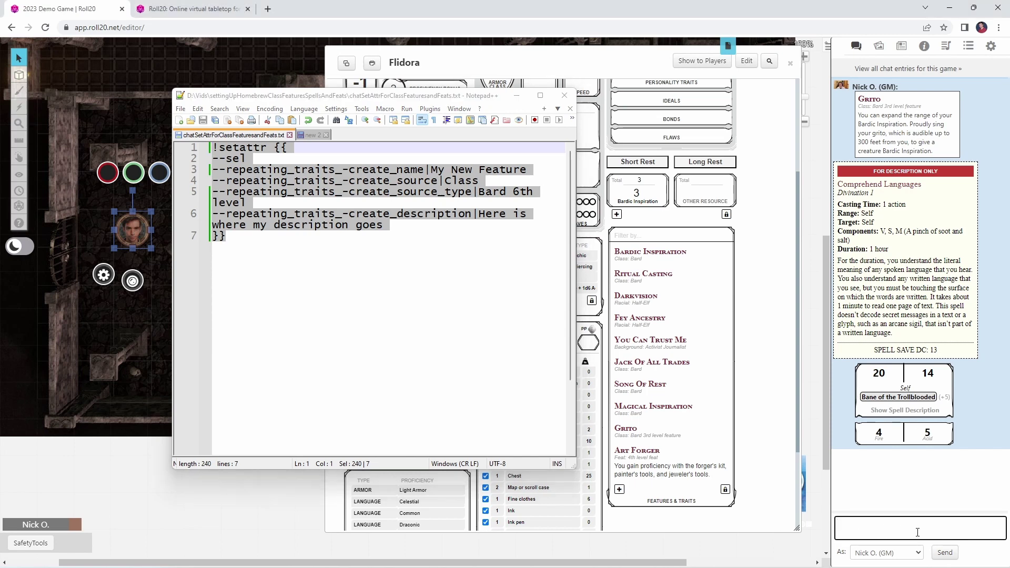
key("ctrl+v")
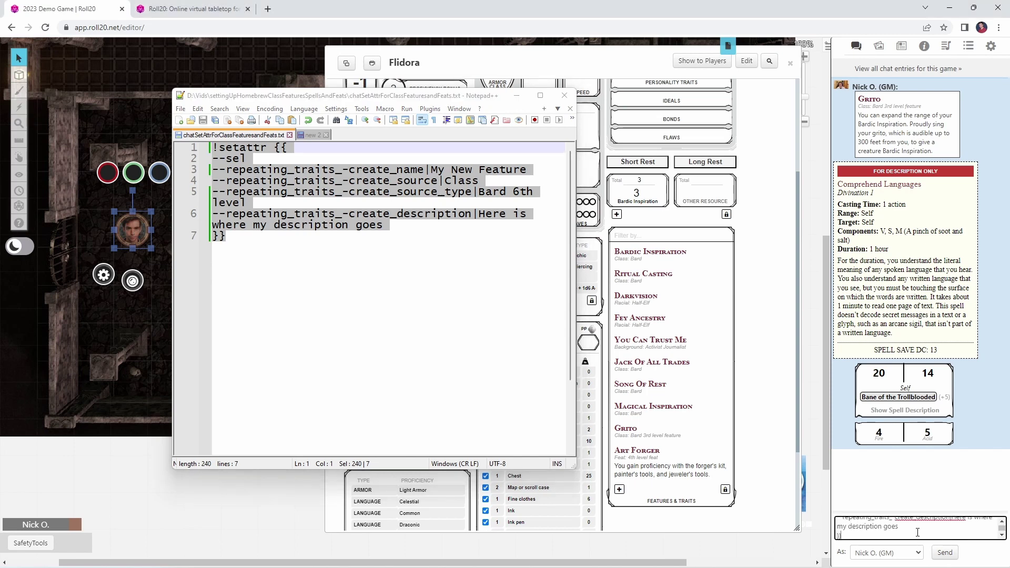
key("Return")
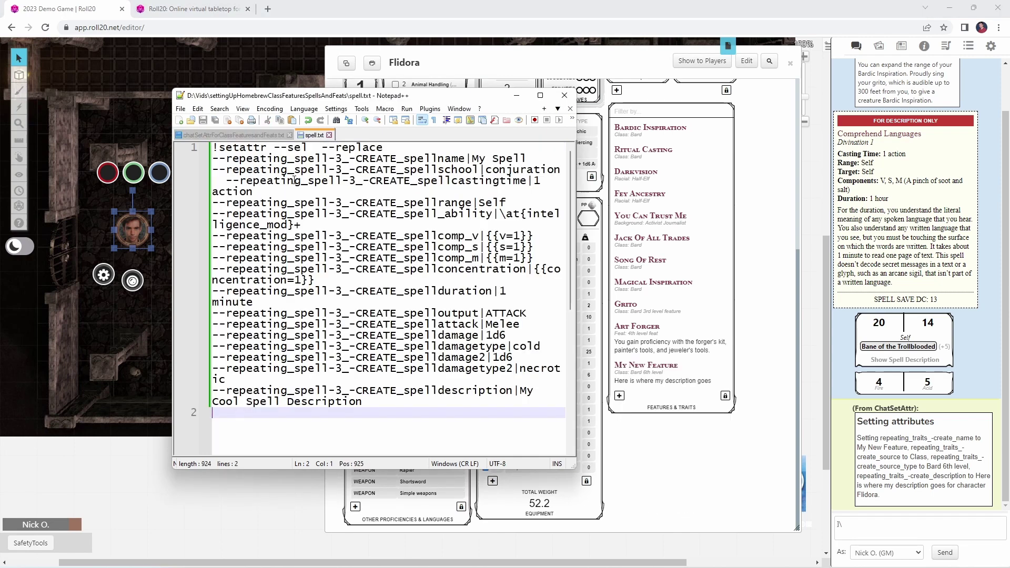
Place the spell.txt notes and Flidora's sheet side by side, and add a blank level 3 spell on the sheet's spells page.
left_click_drag(368, 95, 240, 80)
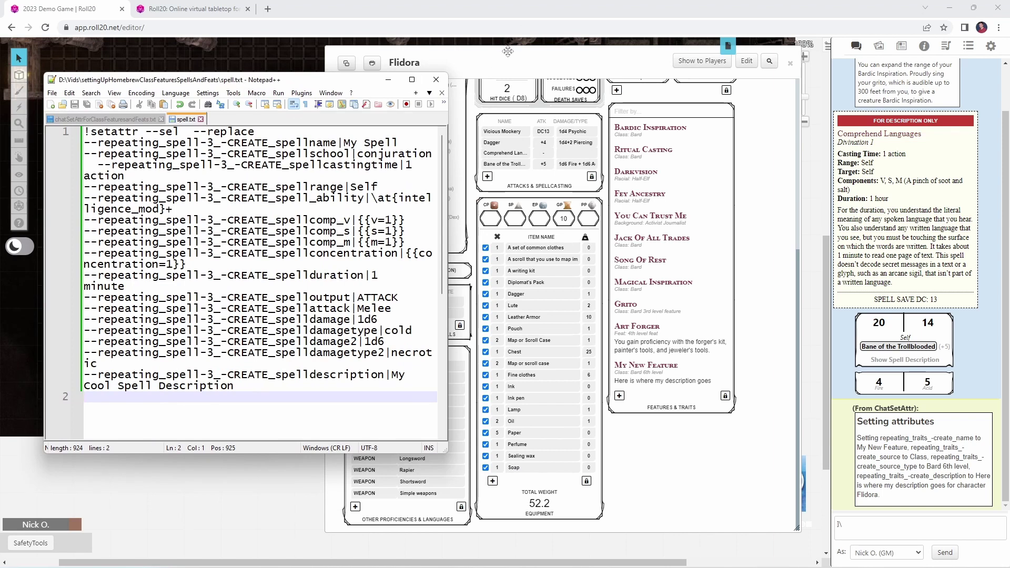
left_click_drag(508, 51, 648, 50)
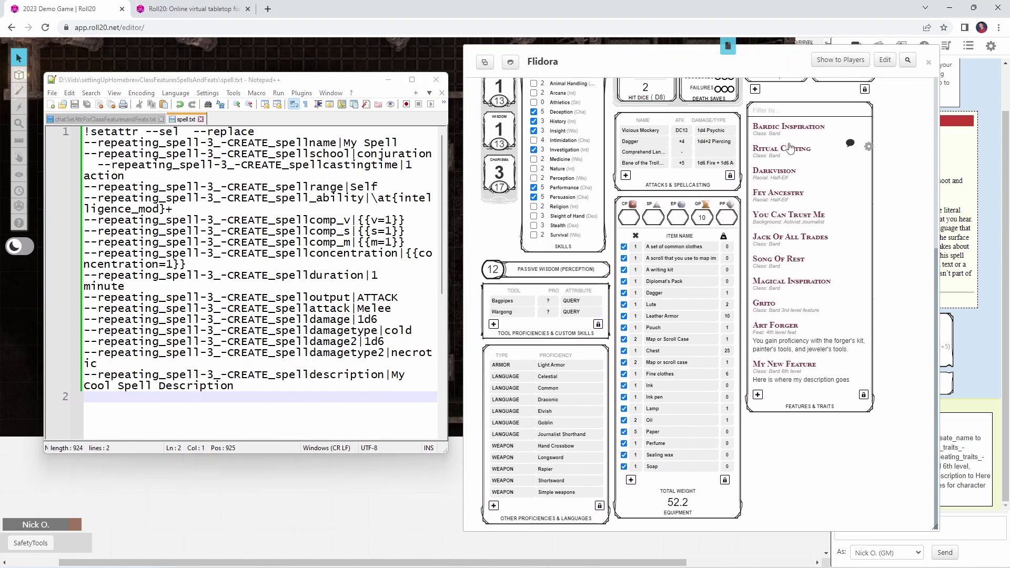
scroll(789, 148, "up", 5)
left_click(849, 194)
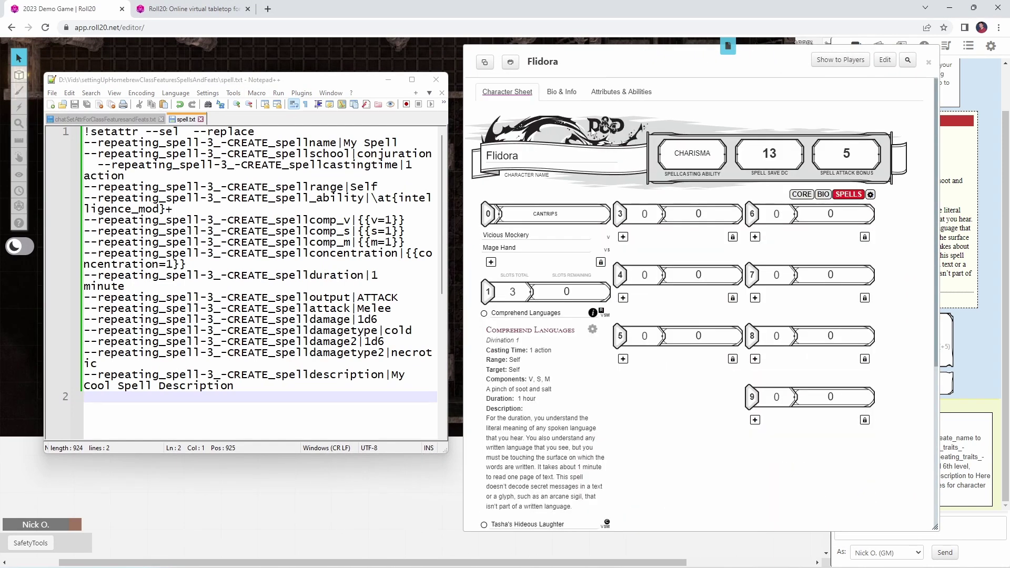
scroll(593, 131, "down", 1)
left_click(622, 184)
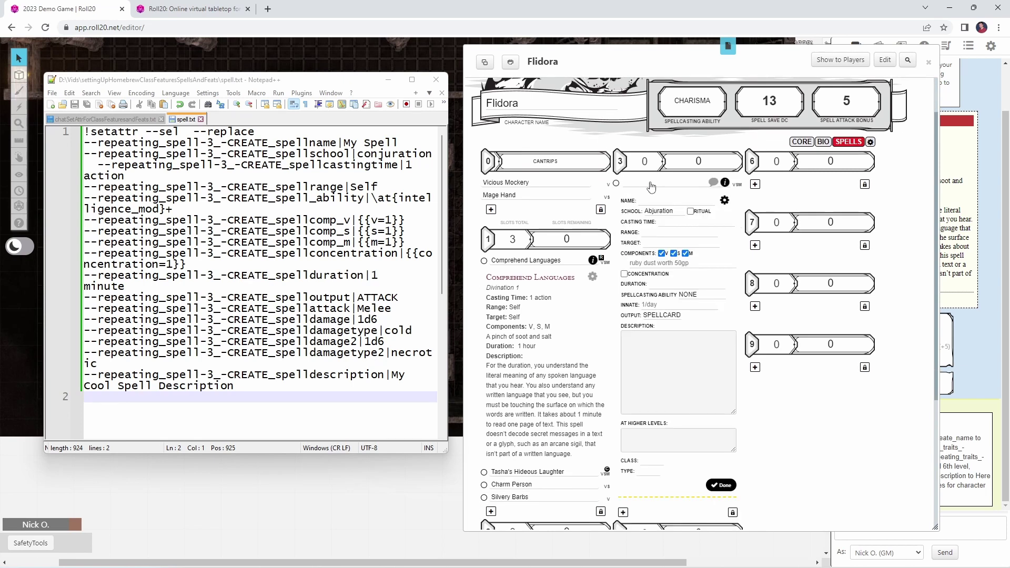
Turn off word wrap in spell.txt to inspect the spell command's line layout, and turn word wrap back on.
triple_click(114, 143)
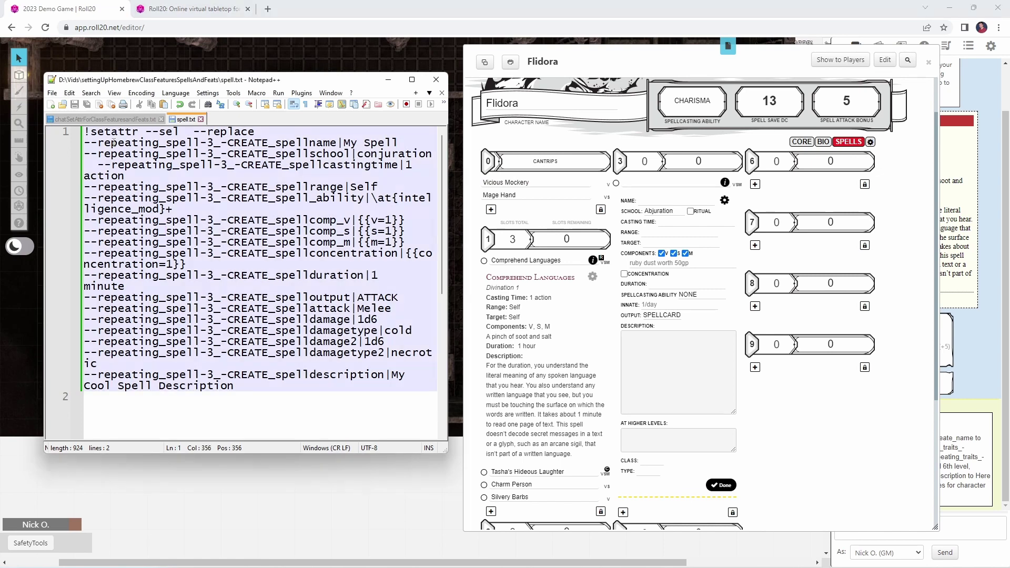
left_click(86, 132)
left_click(114, 93)
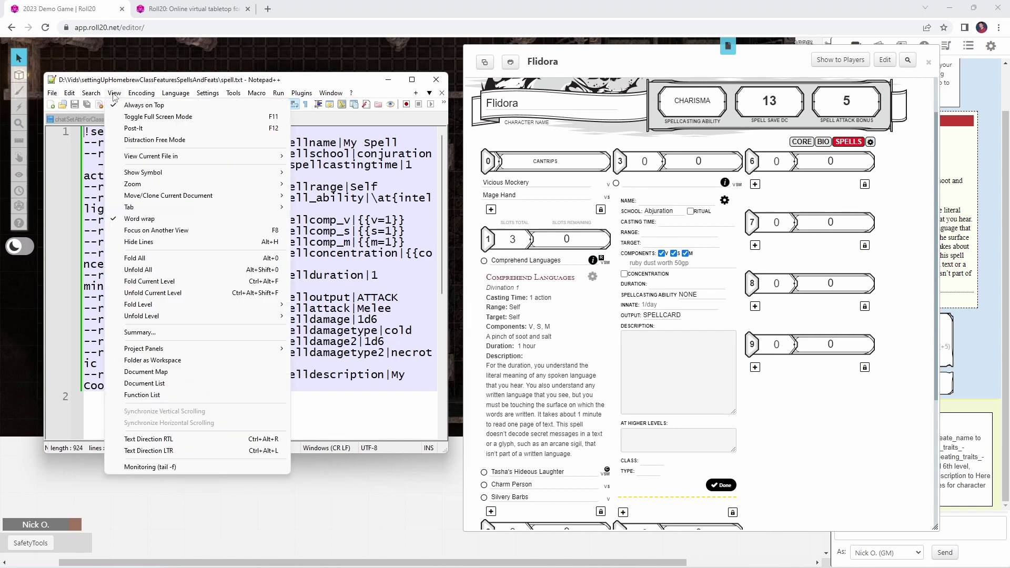
left_click(126, 219)
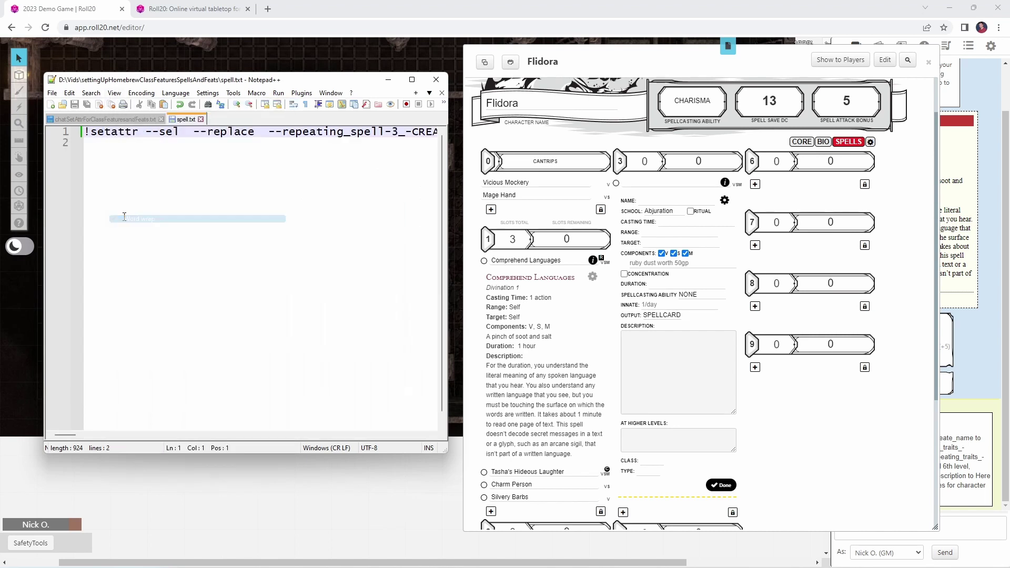
mouse_move(65, 435)
left_mouse_down()
mouse_move(415, 459)
mouse_move(417, 484)
mouse_move(417, 460)
mouse_move(394, 444)
mouse_move(65, 423)
left_mouse_up()
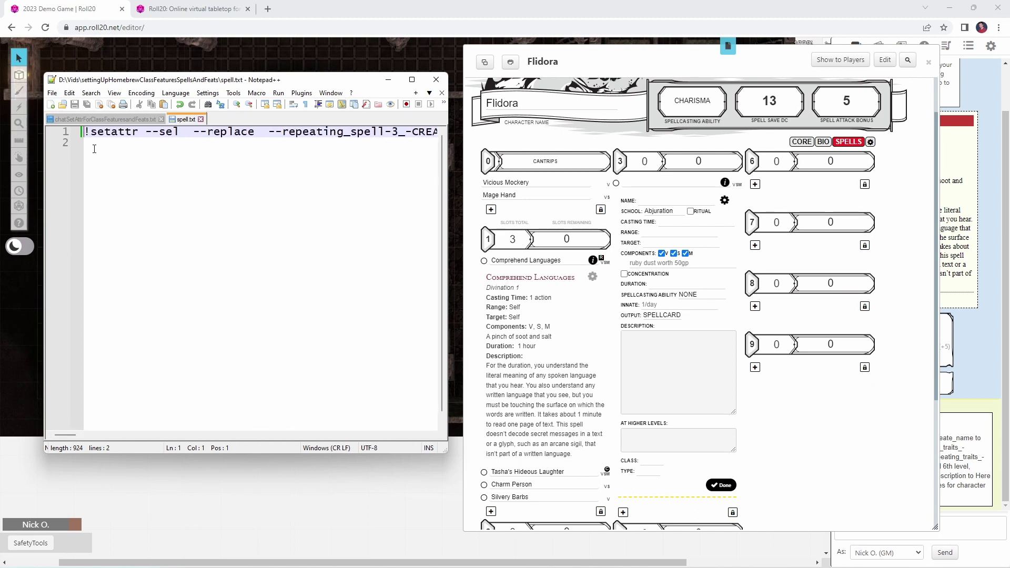
left_click(115, 93)
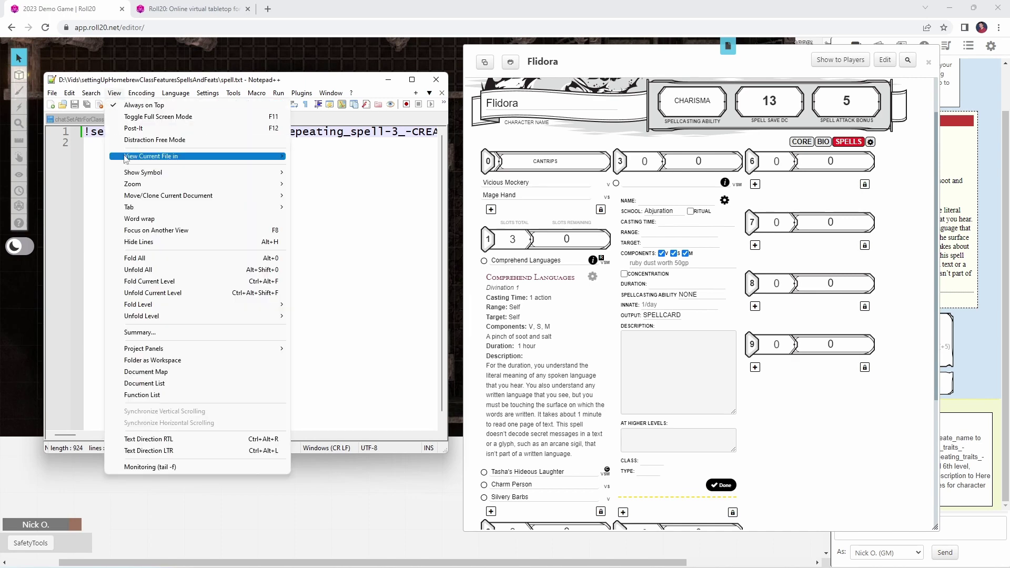
left_click(137, 218)
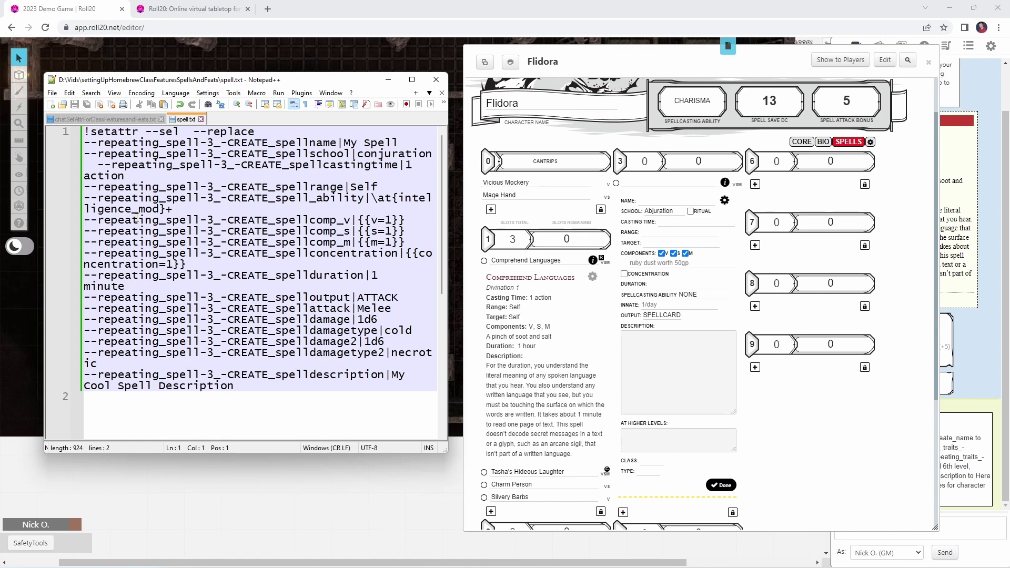
Examine the --replace option and the spell name value "My Spell" in the spell command.
left_click(105, 131)
left_click_drag(179, 133, 255, 132)
left_click(173, 153)
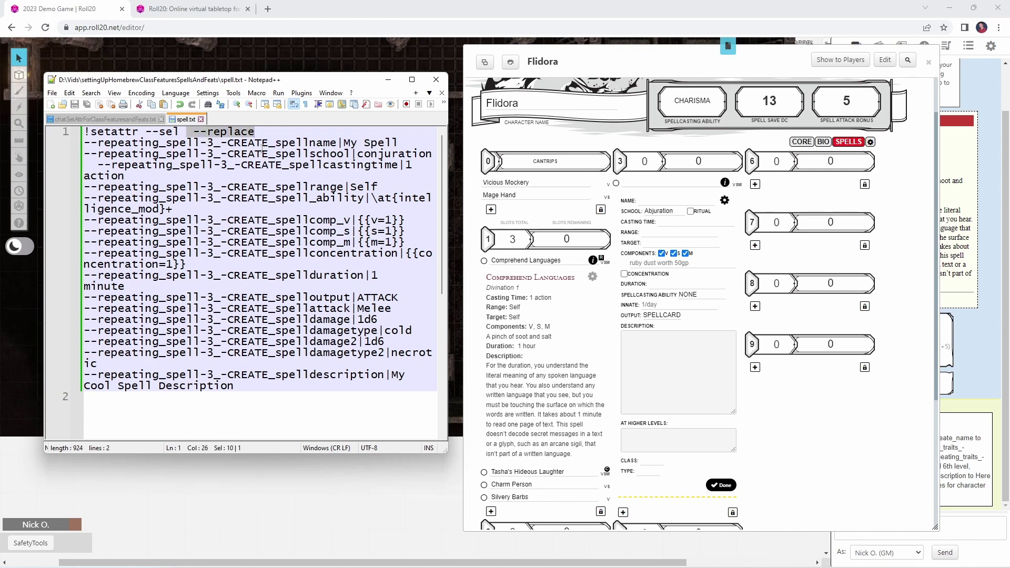
left_click_drag(398, 142, 346, 142)
left_click(235, 132)
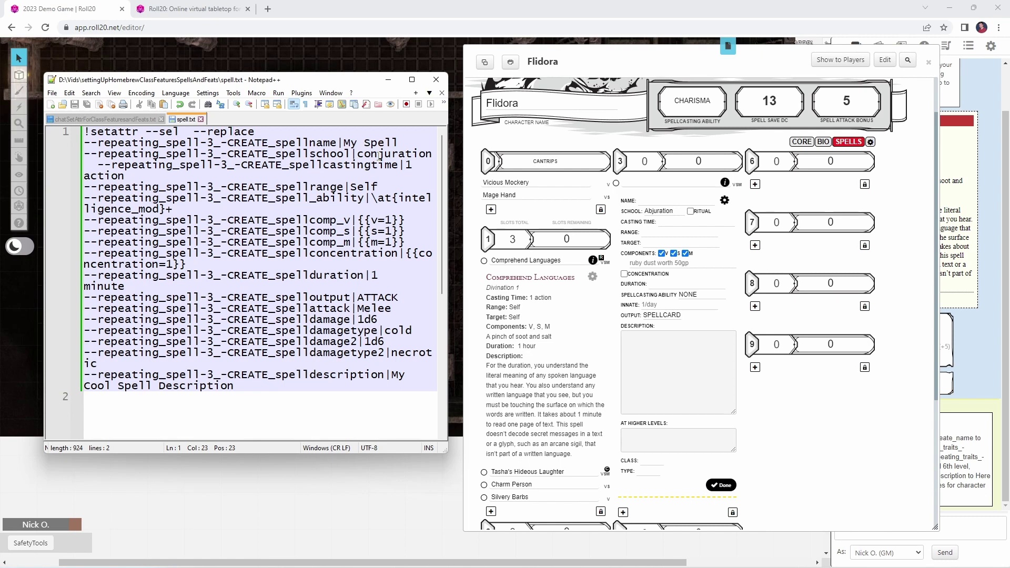
Compare the blank level 3 spell's casting time, range and spellcasting ability options with the matching lines of the spell command.
left_click(669, 223)
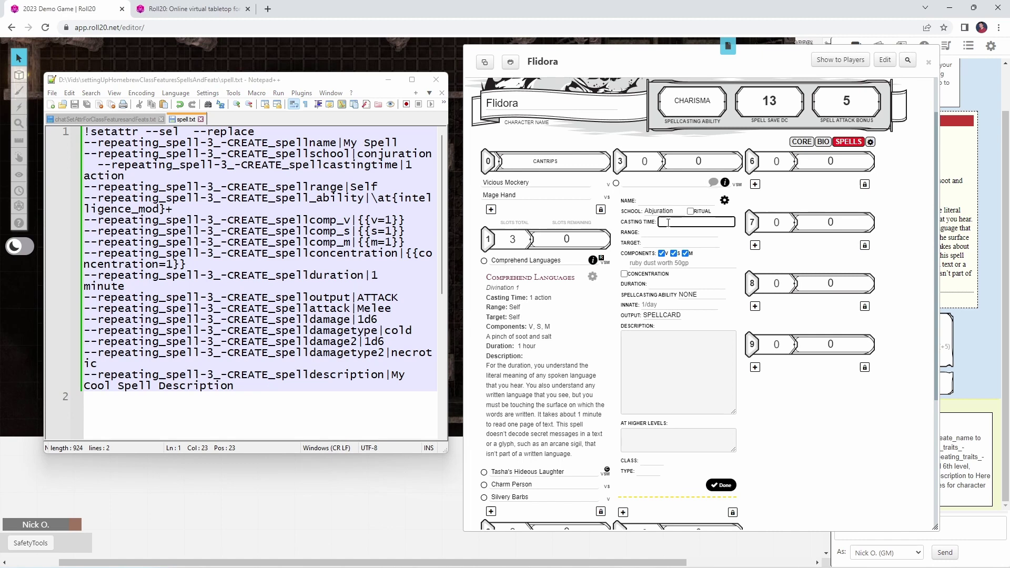
left_click(639, 232)
left_click(719, 296)
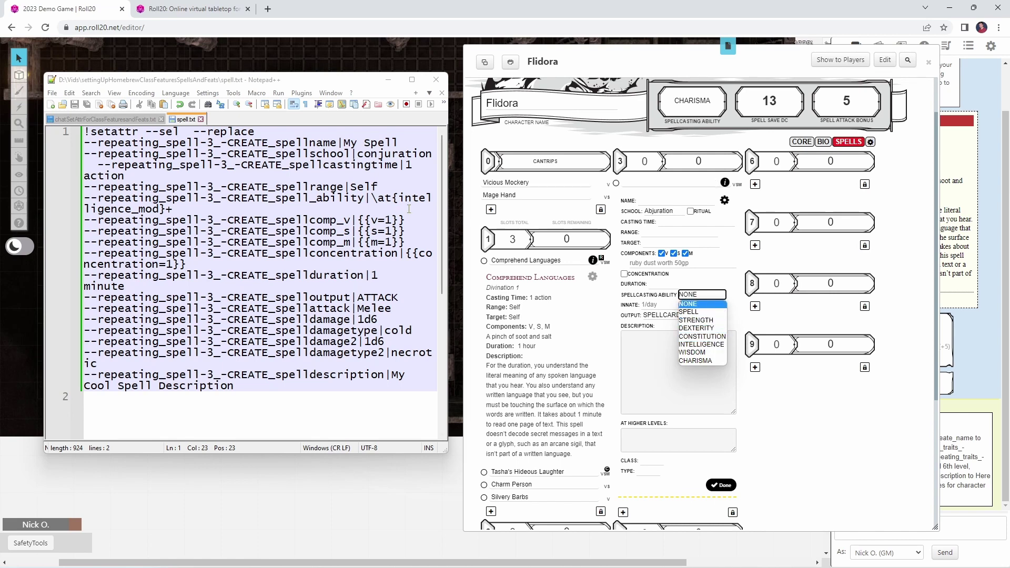
left_click(366, 199)
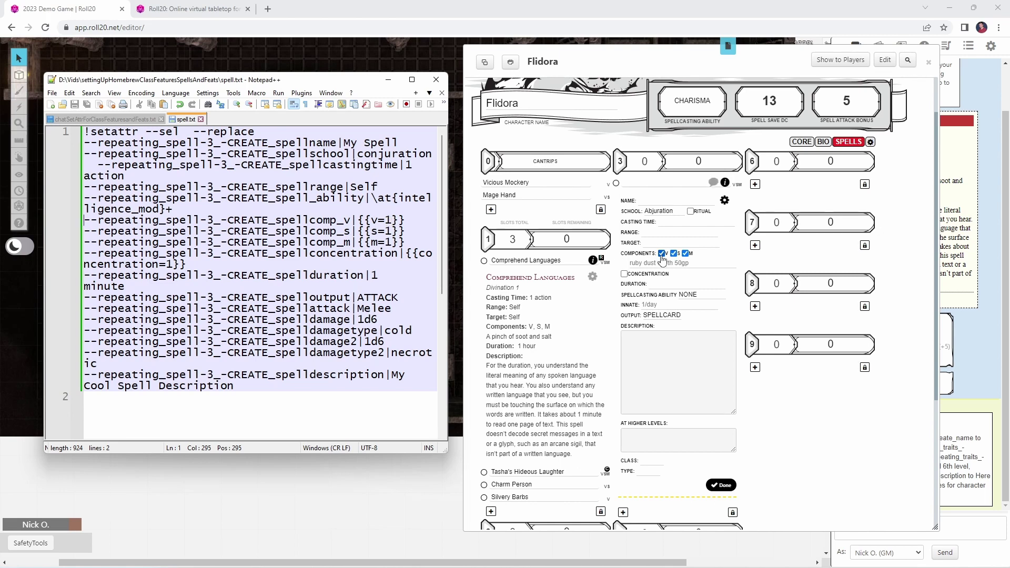
Change the material component value in the spell command to {{m=0}}.
left_click(386, 231)
left_click(393, 242)
key("BackSpace")
type("0")
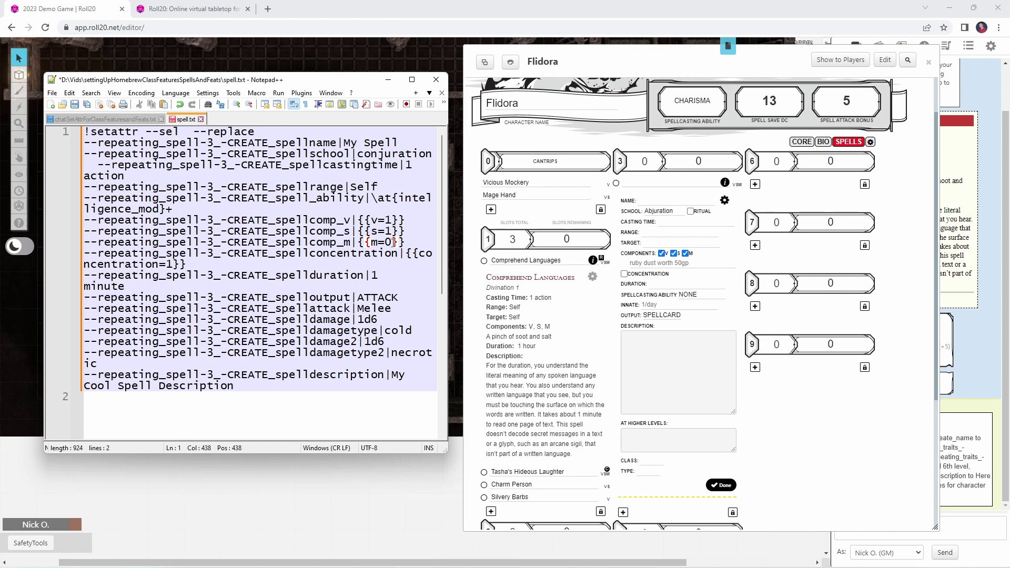
Widen the spell.txt window and set the blank level 3 spell's output to ATTACK to compare its attack fields with the command.
left_click_drag(447, 264, 582, 265)
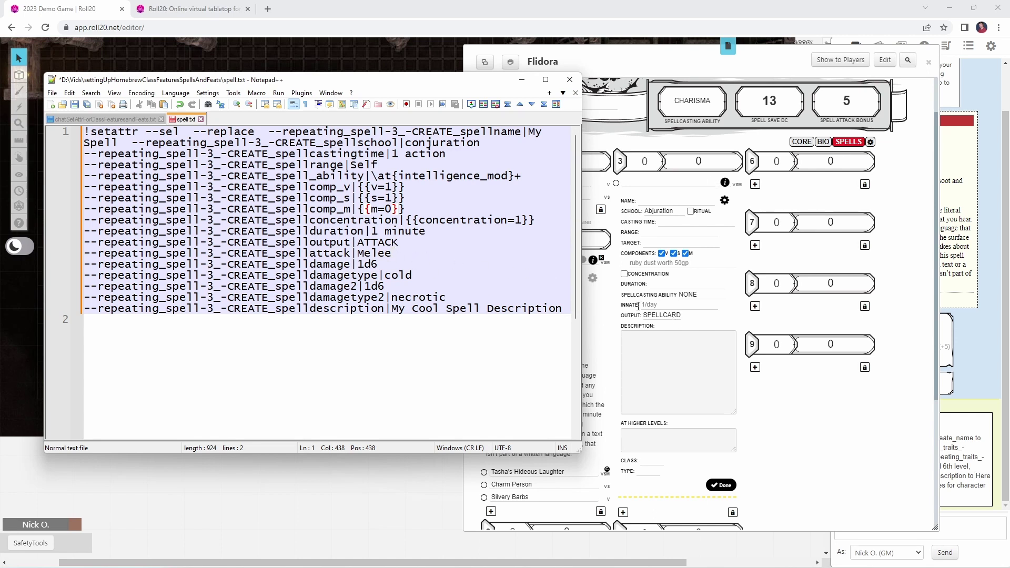
left_click(653, 316)
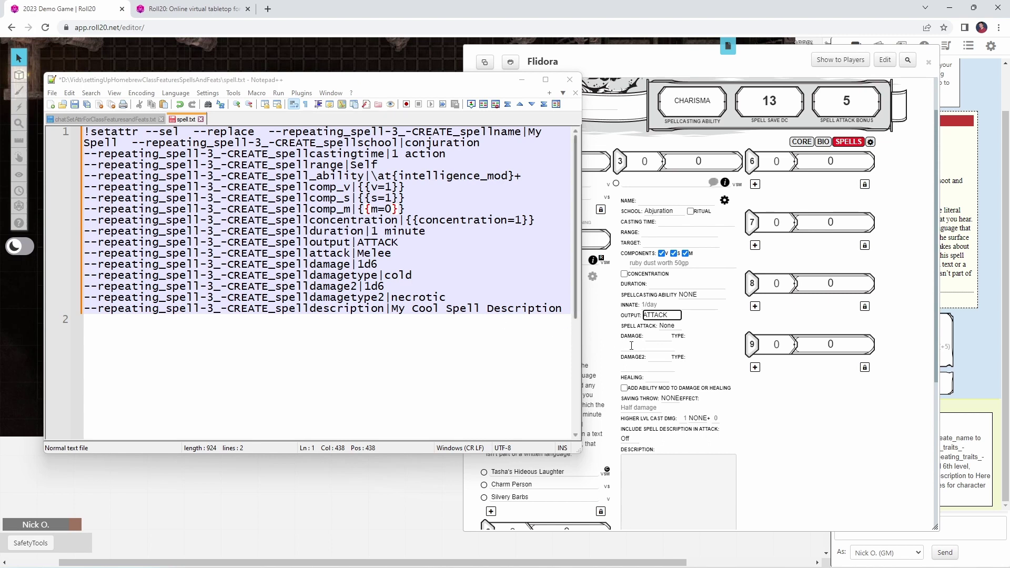
left_click(395, 296)
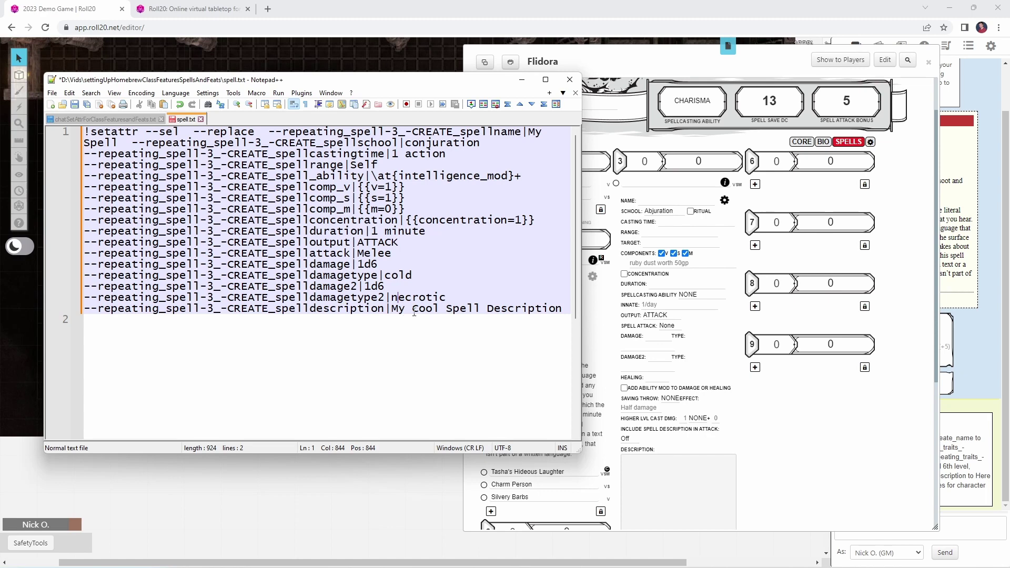
Copy the entire !setattr spell command from spell.txt and send it in the Roll20 chat with Flidora's token selected.
key("End")
key("ctrl+a")
key("ctrl+c")
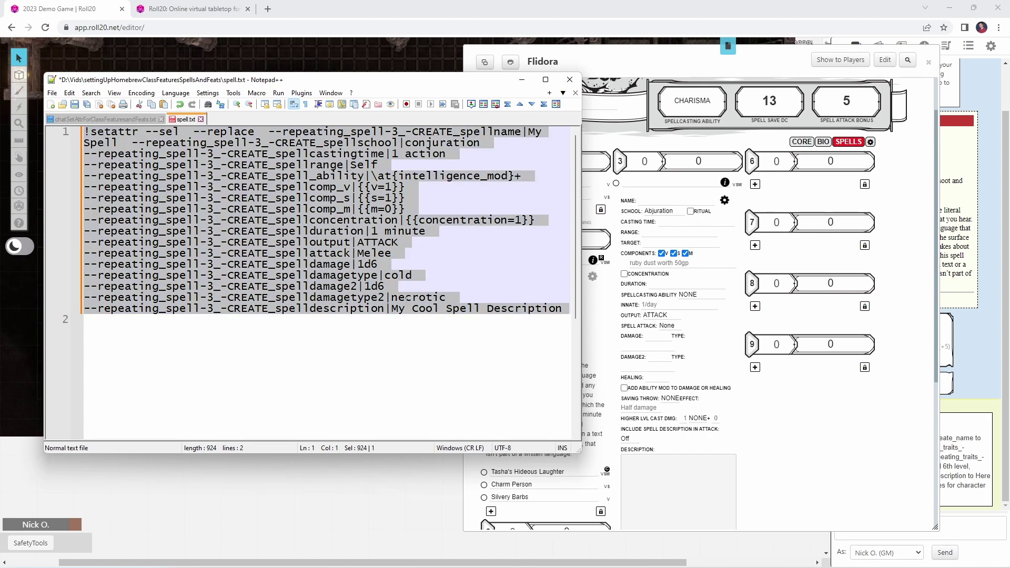
left_click(297, 92)
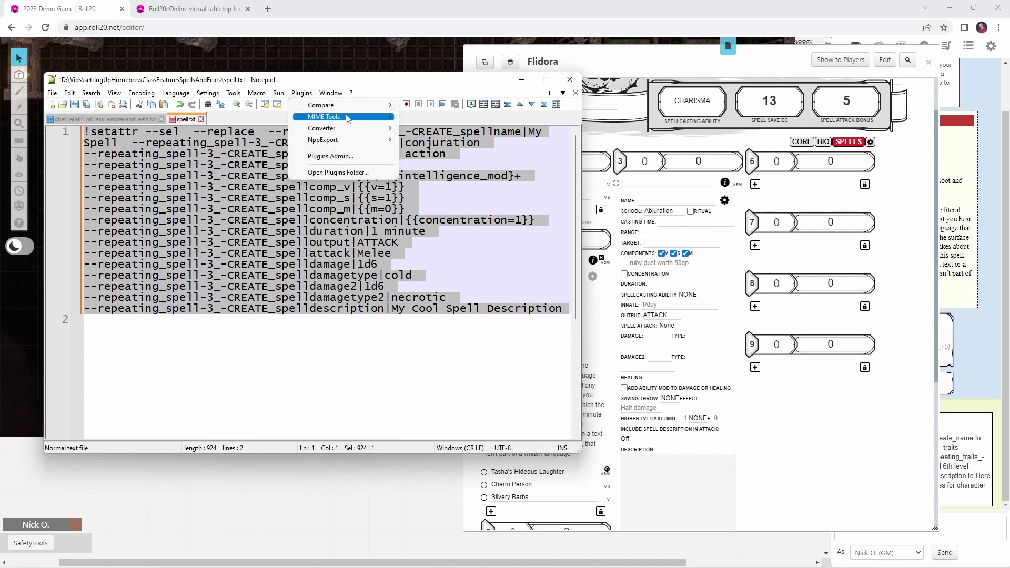
left_click_drag(382, 75, 537, 101)
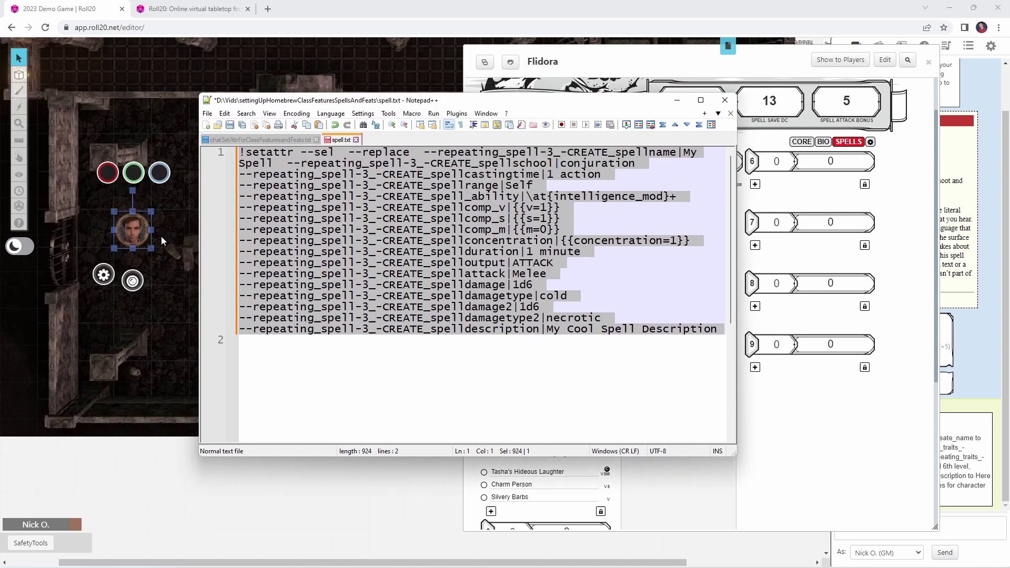
left_click(829, 12)
left_click_drag(779, 66, 628, 72)
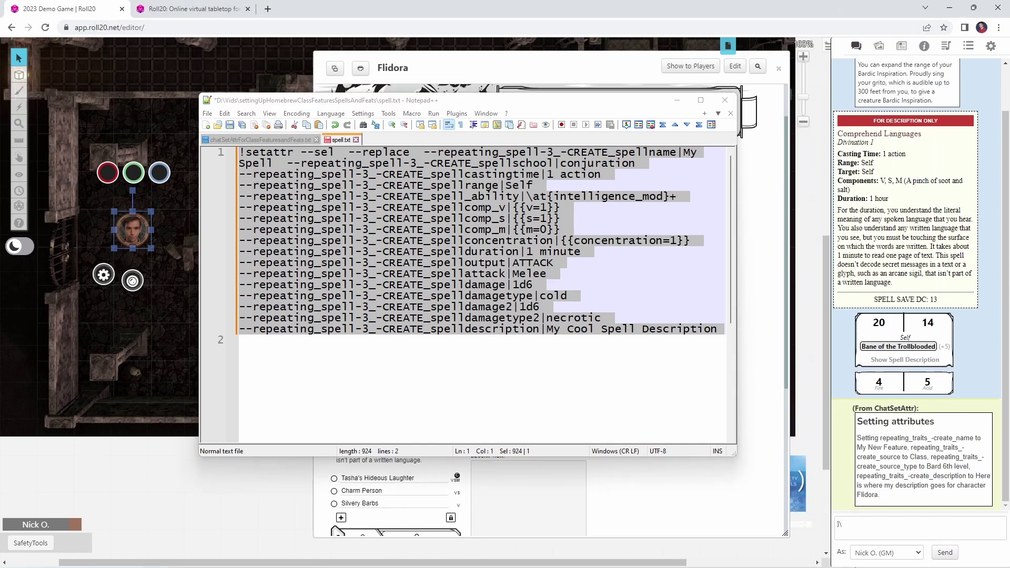
left_click(874, 521)
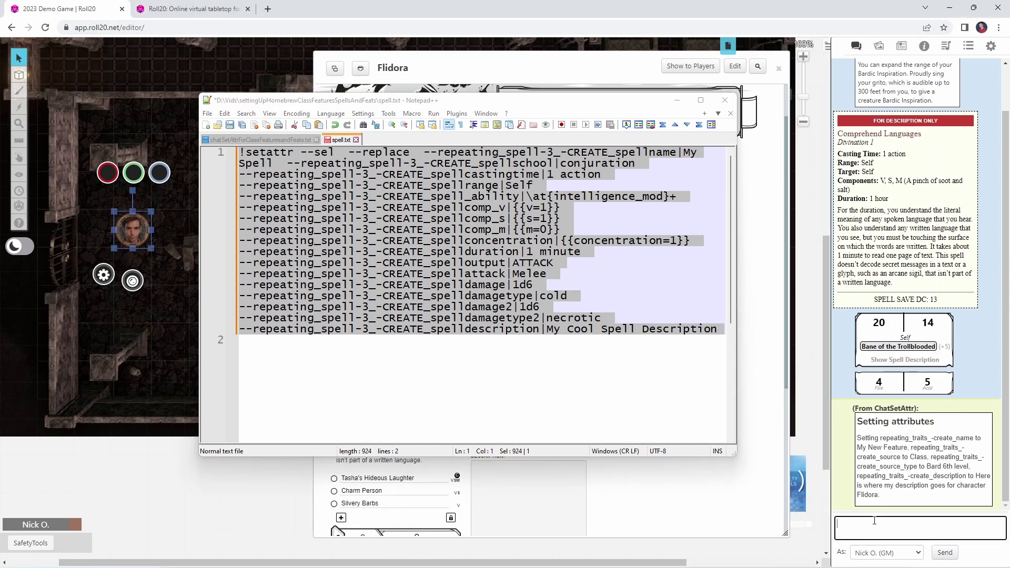
key("ctrl+v")
key("Return")
Move the notes off Flidora's sheet and review the fields of the My Spell entry in the level 3 spell list.
left_click(548, 59)
left_click_drag(526, 100, 333, 425)
scroll(529, 184, "down", 5)
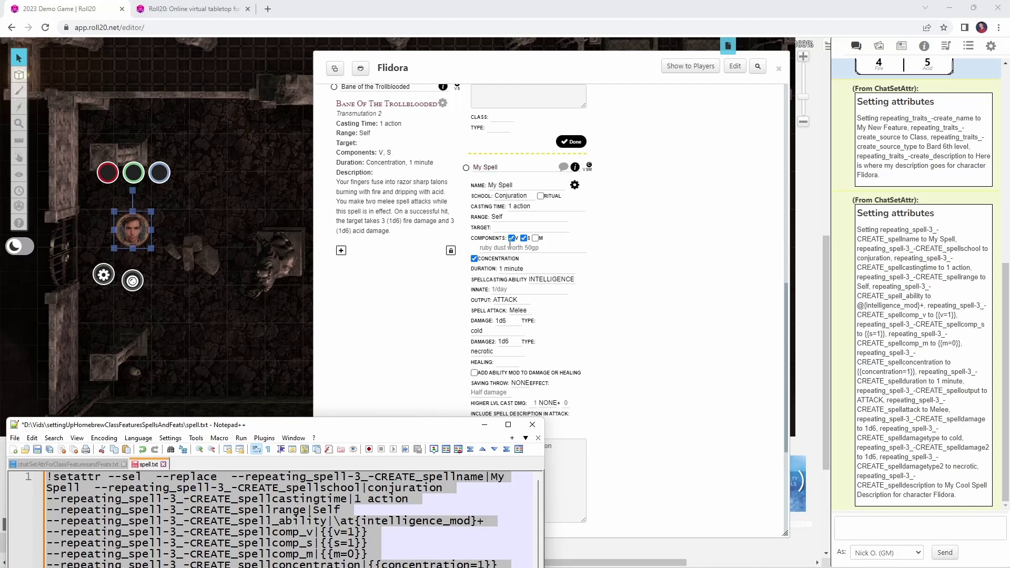
scroll(602, 247, "down", 2)
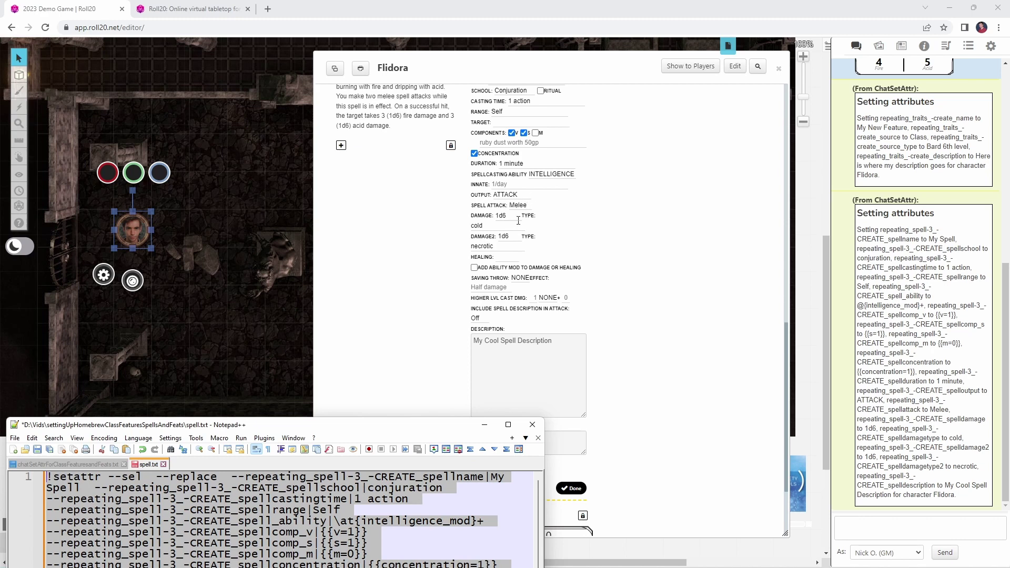
scroll(494, 247, "down", 2)
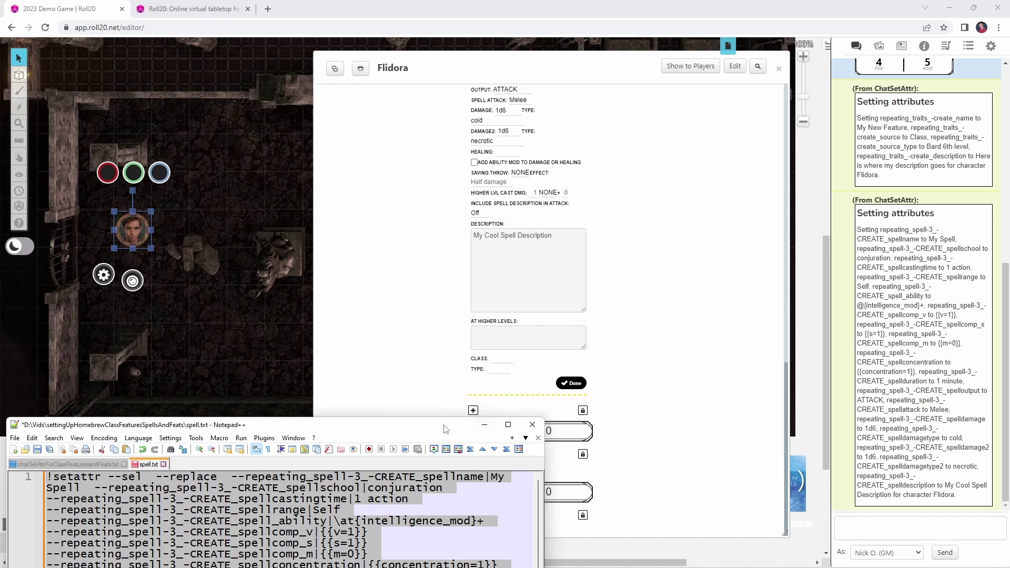
Bring the notes back over the sheet and compare the multi-line feature command with the spell command.
left_click_drag(436, 425, 569, 86)
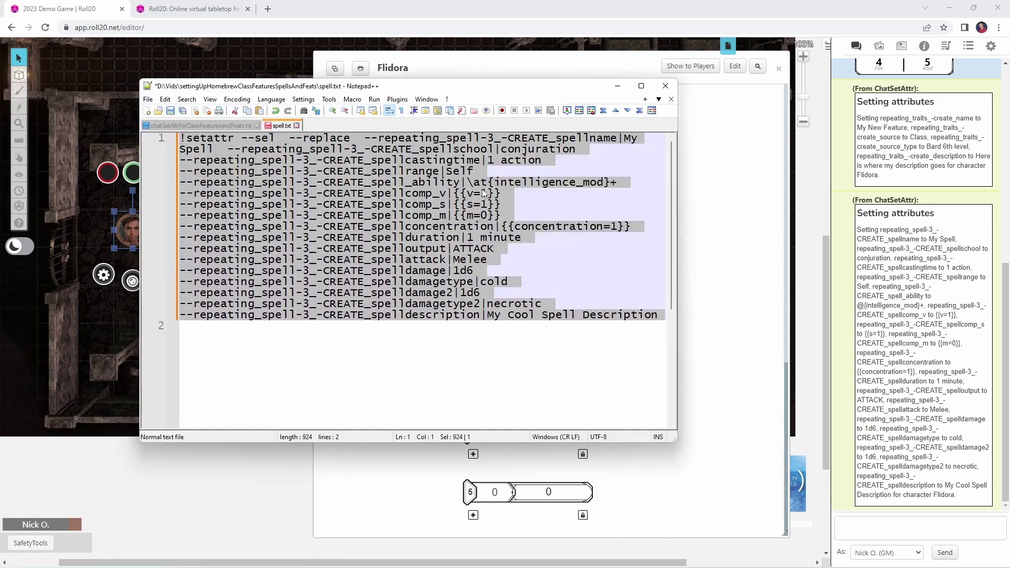
left_click(228, 125)
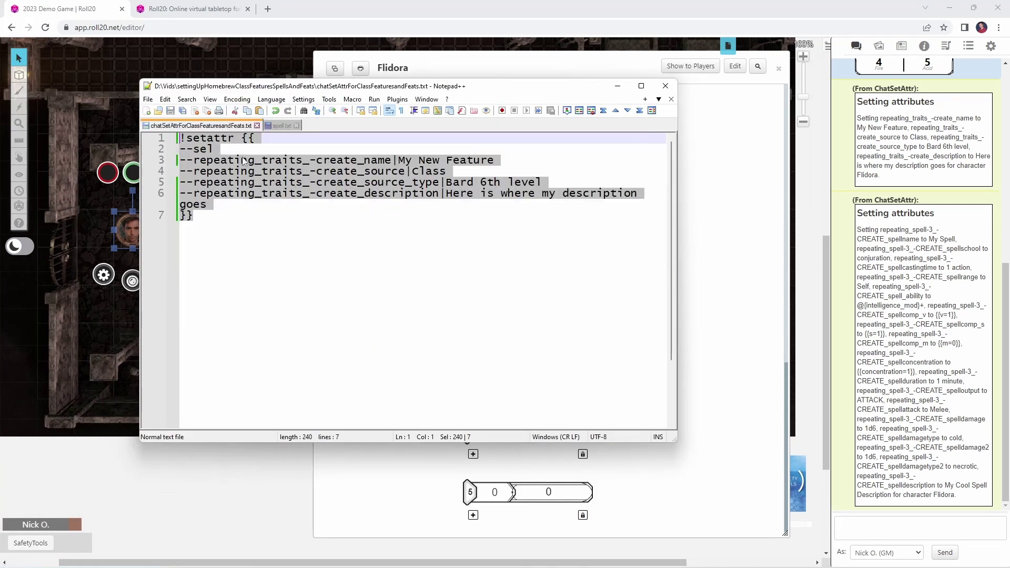
left_click(249, 146)
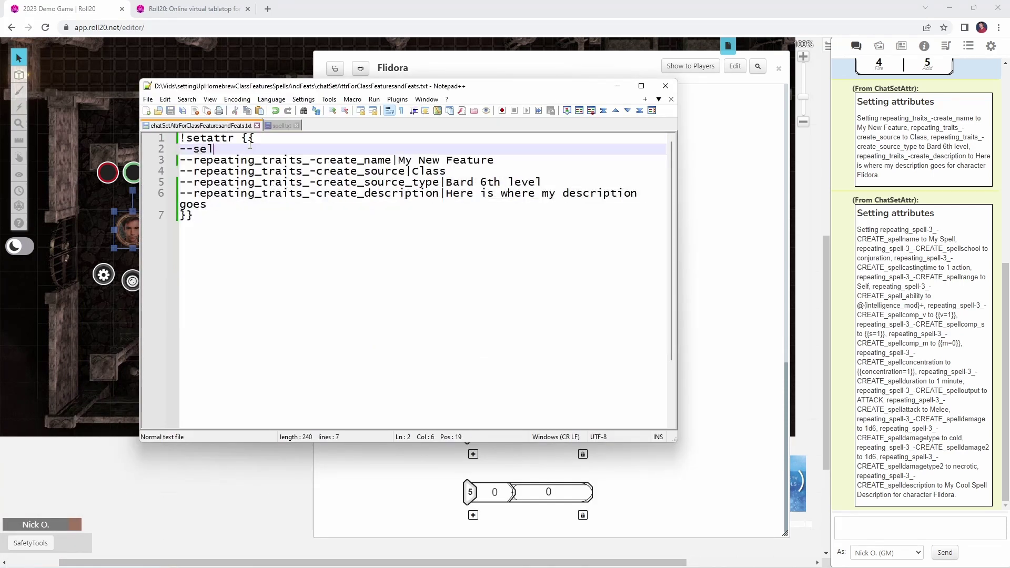
left_click(278, 127)
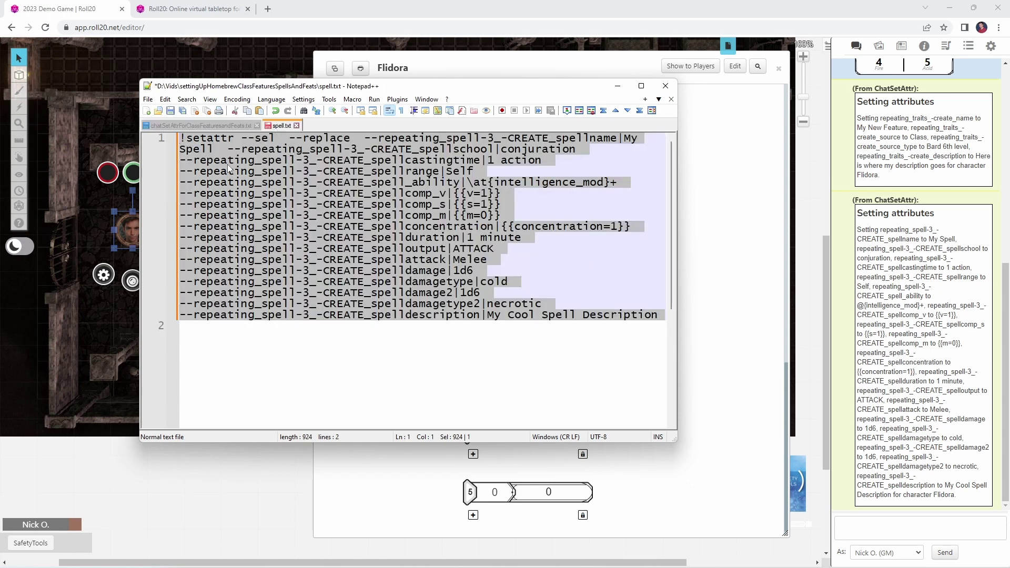
Examine the double braces around v=1 in the spell command and the closing double braces of the feature command.
left_click(468, 194)
left_click_drag(468, 193, 454, 193)
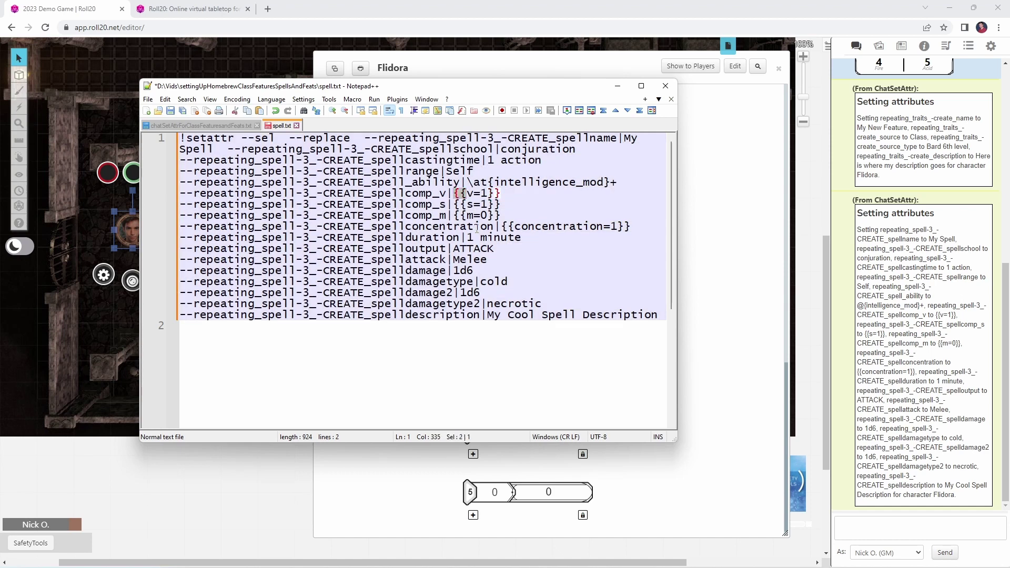
left_click(460, 194)
left_click(502, 193)
key("shift+Left")
key("shift+Left")
left_click(189, 128)
left_click_drag(197, 214, 171, 214)
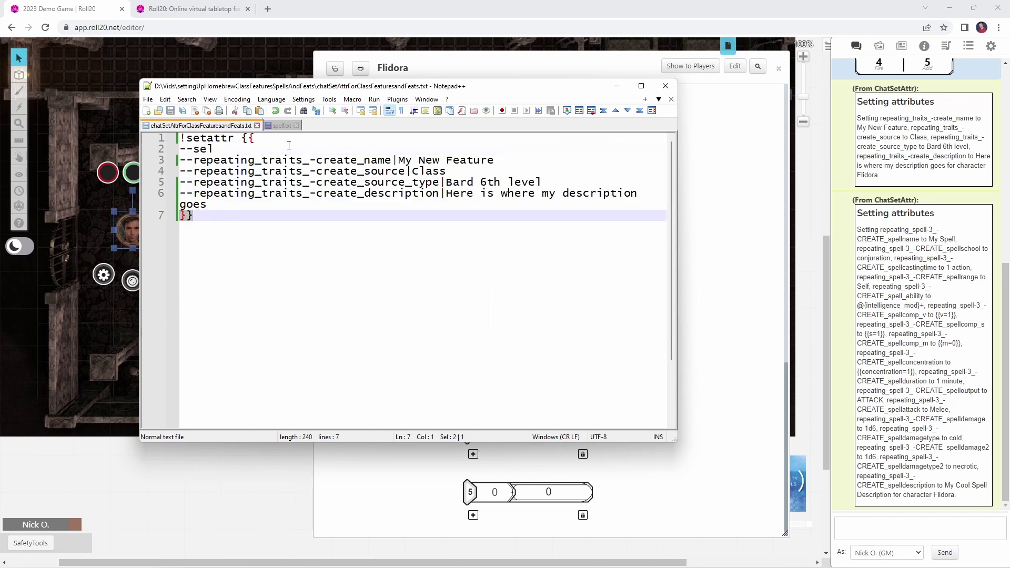
Return to spell.txt and toggle word wrap to check the spell command's line layout.
left_click(282, 125)
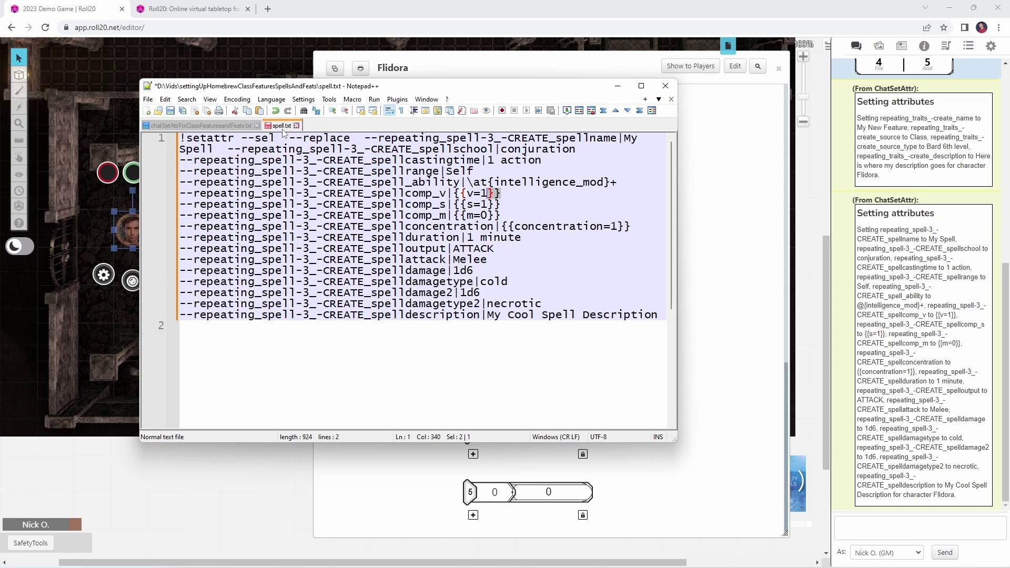
left_click(210, 99)
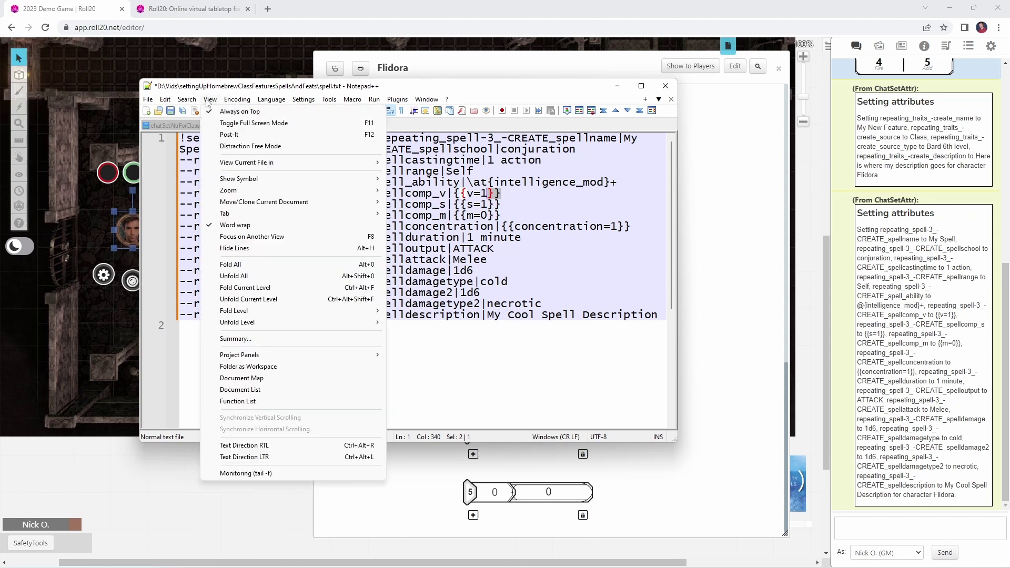
left_click(261, 225)
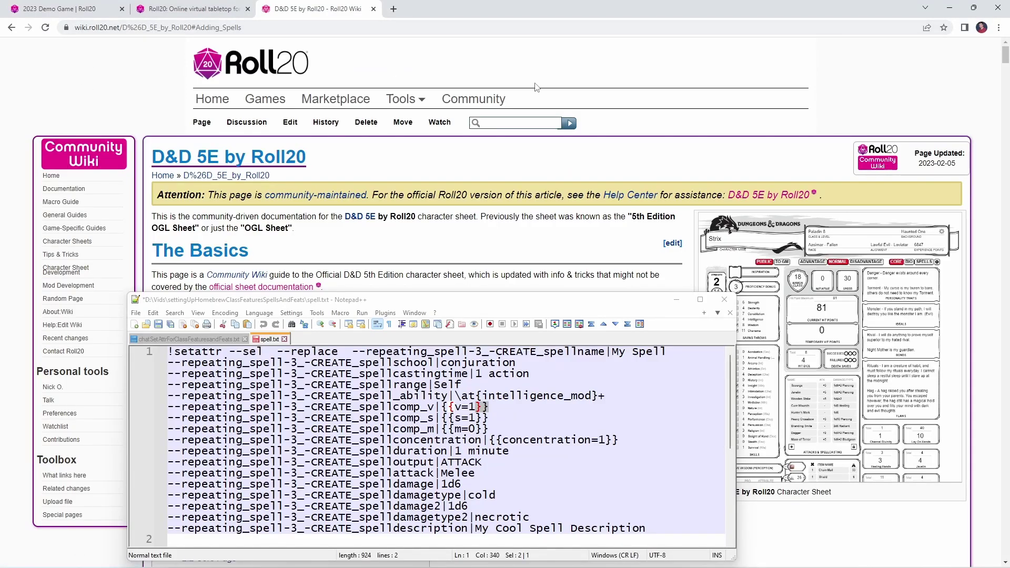
On the wiki's D&D 5E by Roll20 page, find the spell attribute names and match spellname and spellschool to the spell command.
left_click_drag(1004, 58, 1004, 481)
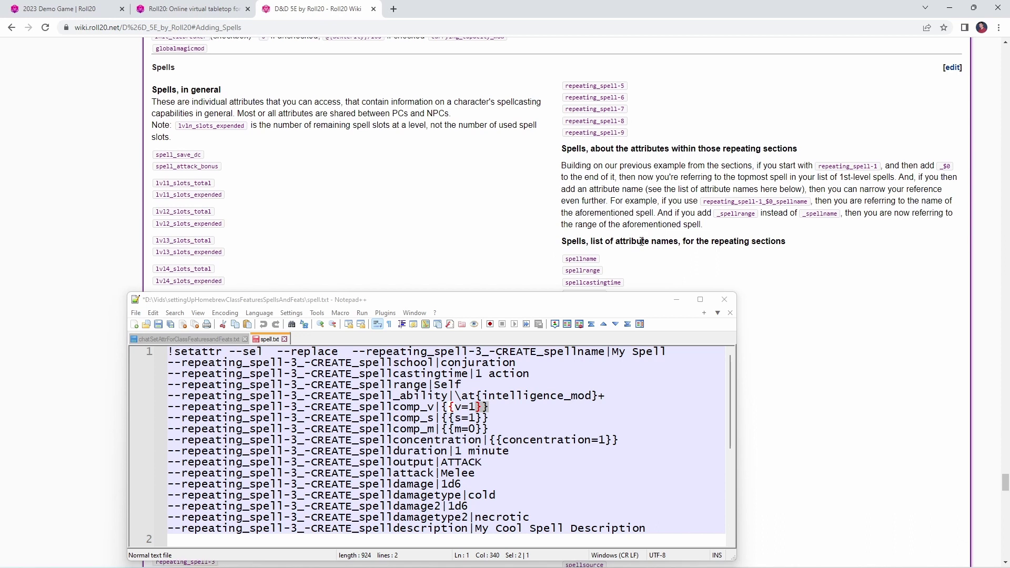
scroll(641, 241, "down", 2)
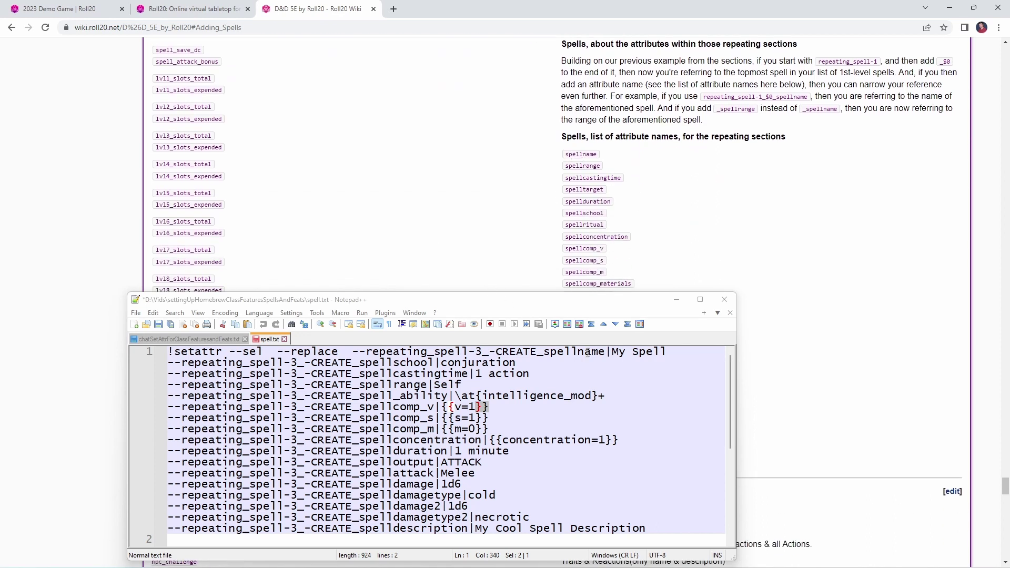
left_click_drag(603, 352, 544, 353)
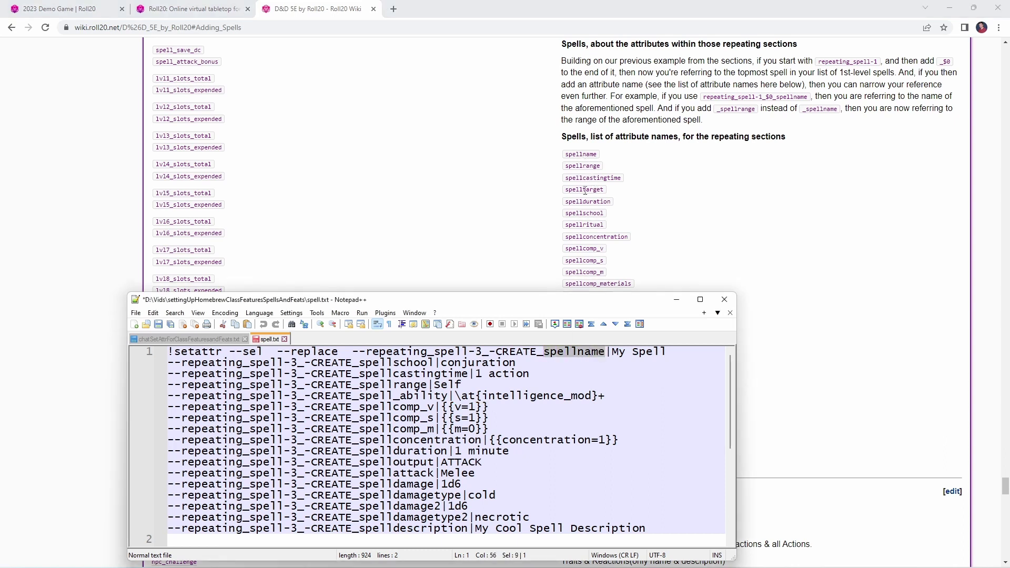
left_click_drag(434, 363, 400, 363)
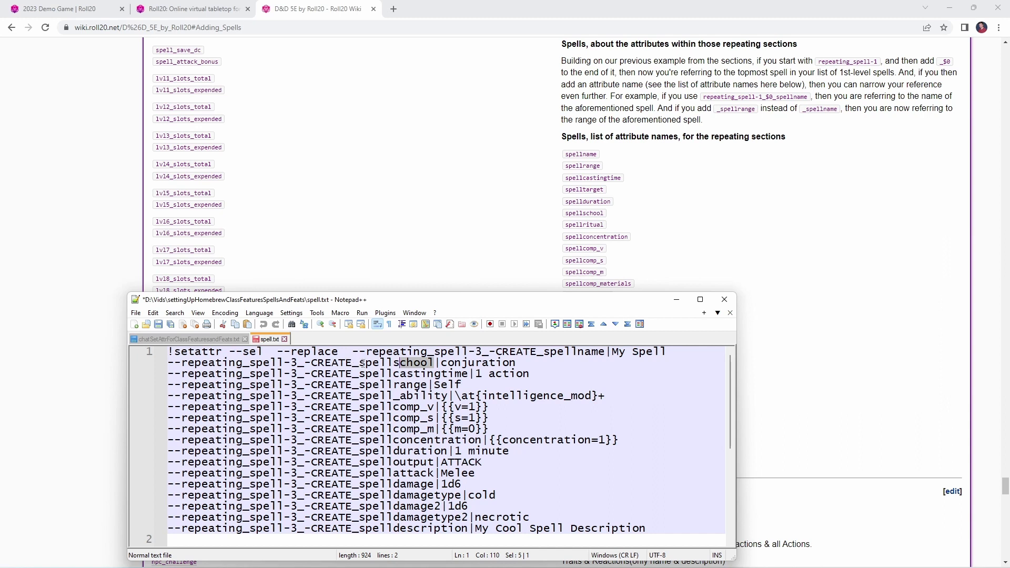
left_click_drag(359, 363, 433, 363)
left_click(632, 236)
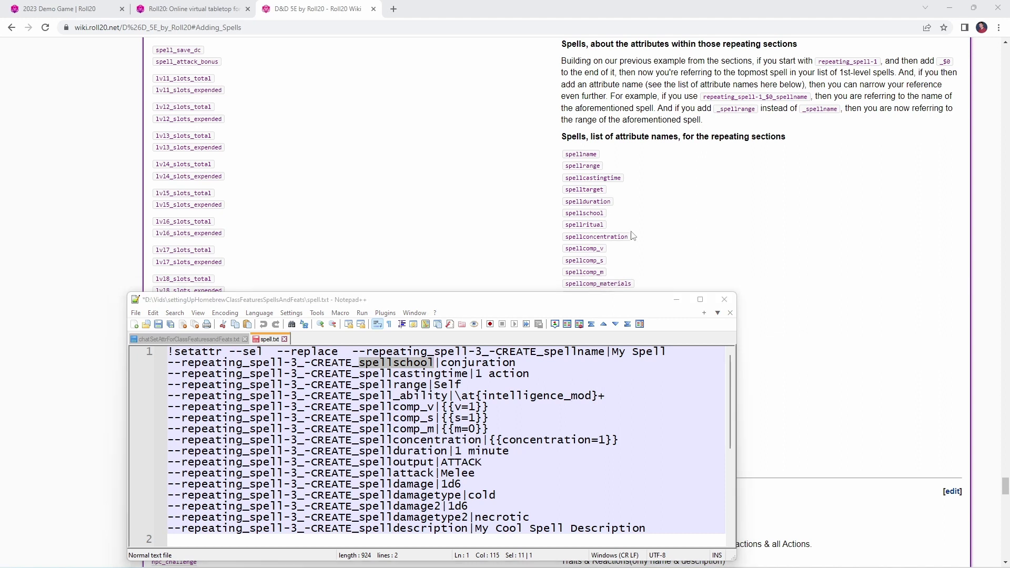